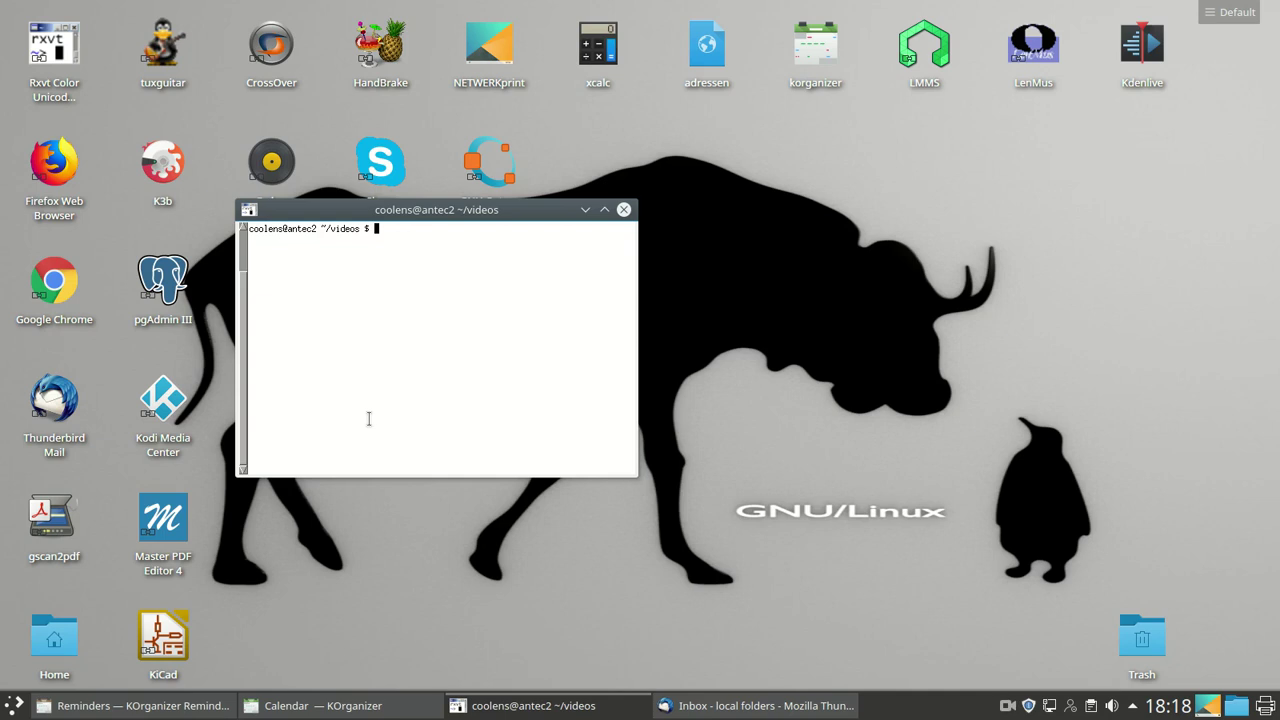
Step: Launch KiCad from the terminal, opening the lowpass project, and glance through the menus
type("cad")
key("Return")
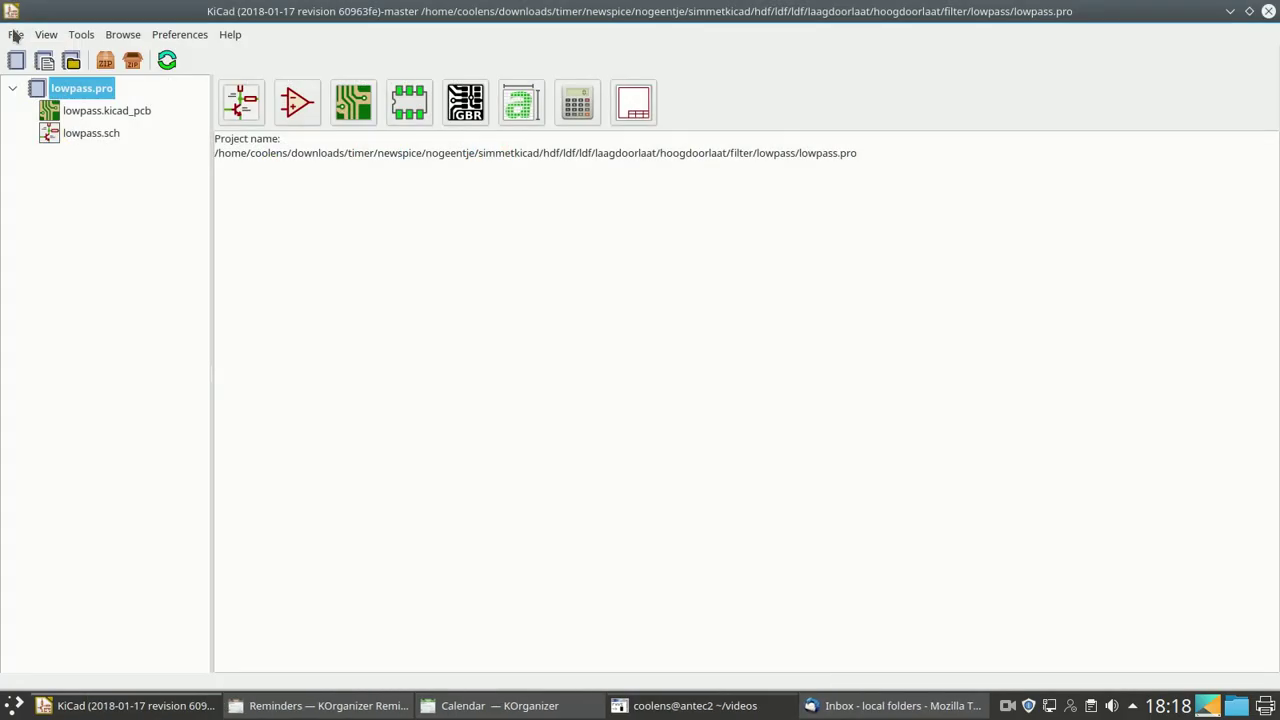
left_click(16, 34)
left_click(400, 225)
Step: View KiCad's version and build details in Help > About KiCad, then dismiss it
left_click(231, 36)
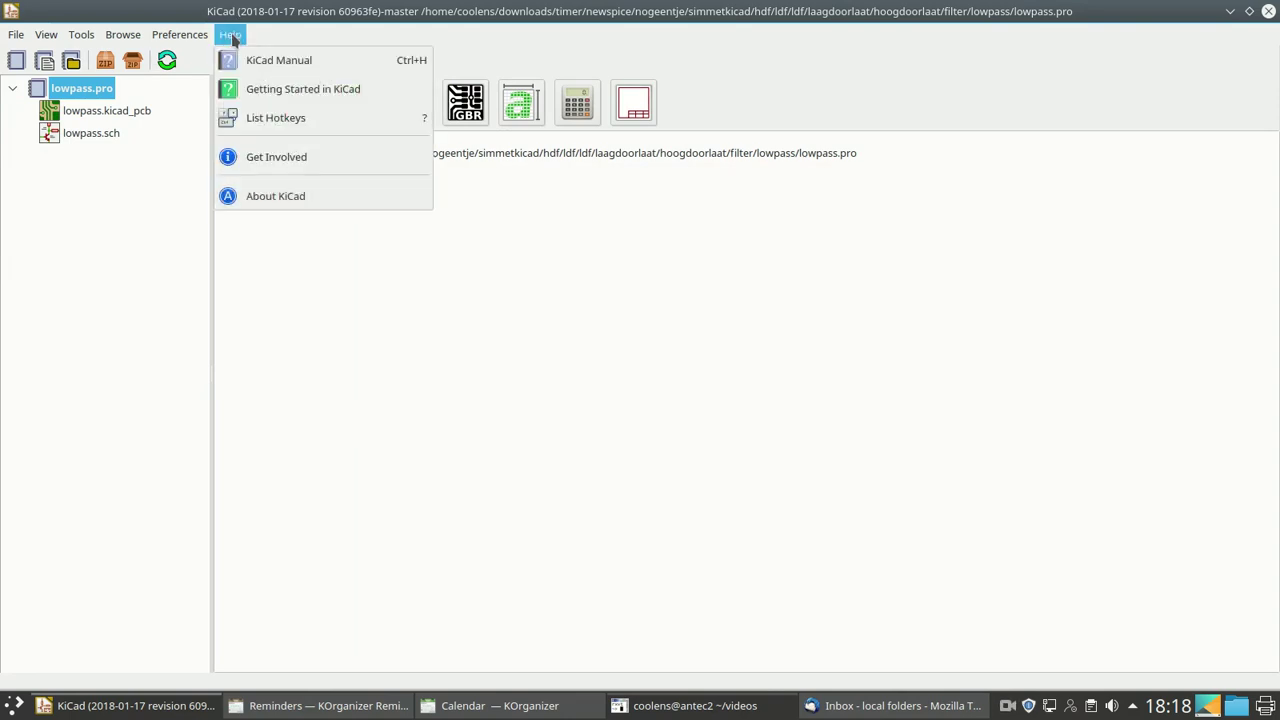
left_click(287, 198)
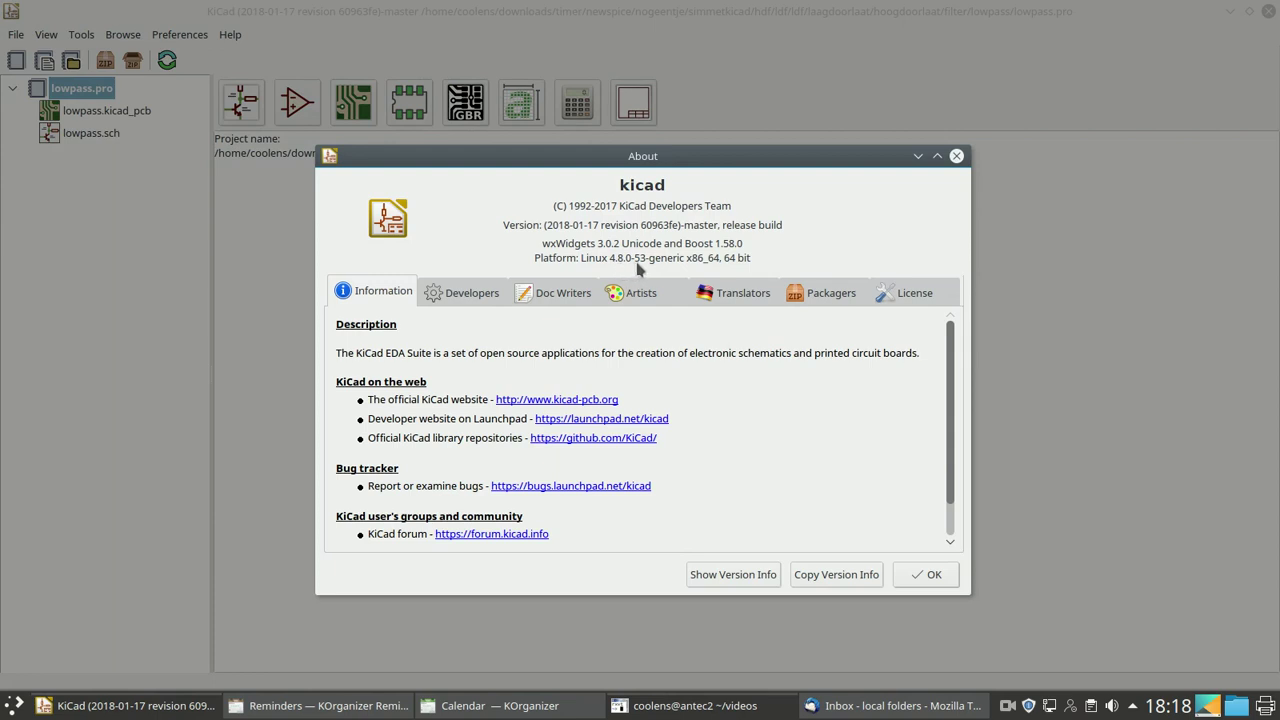
left_click(930, 574)
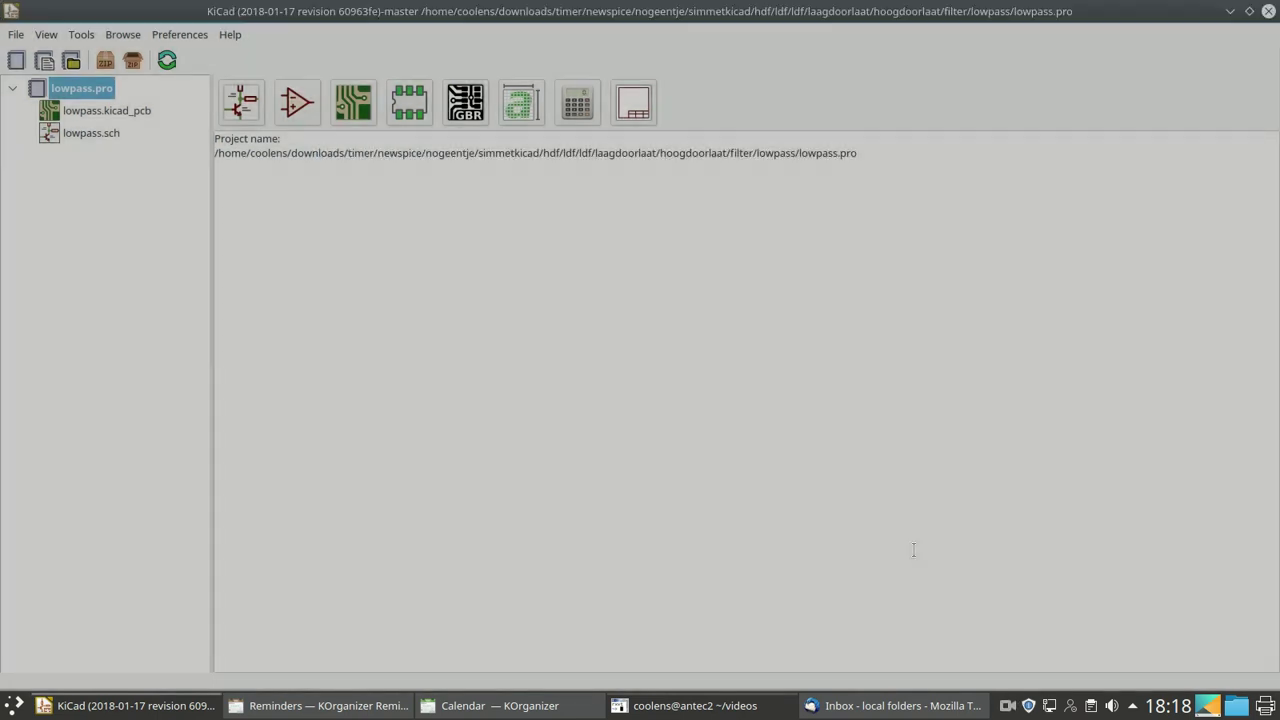
Step: Create a new project named 'highpass' inside the lowpass filter folder via File > New > Project
left_click(16, 36)
mouse_move(46, 60)
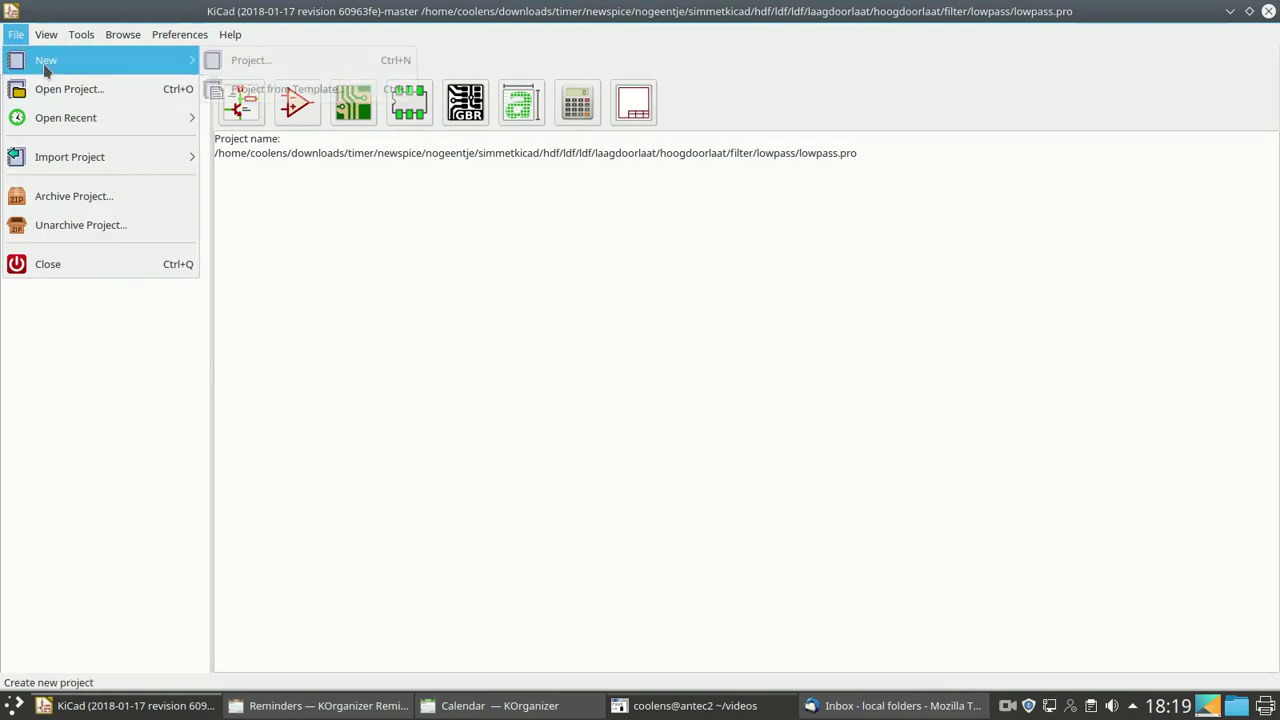
left_click(250, 60)
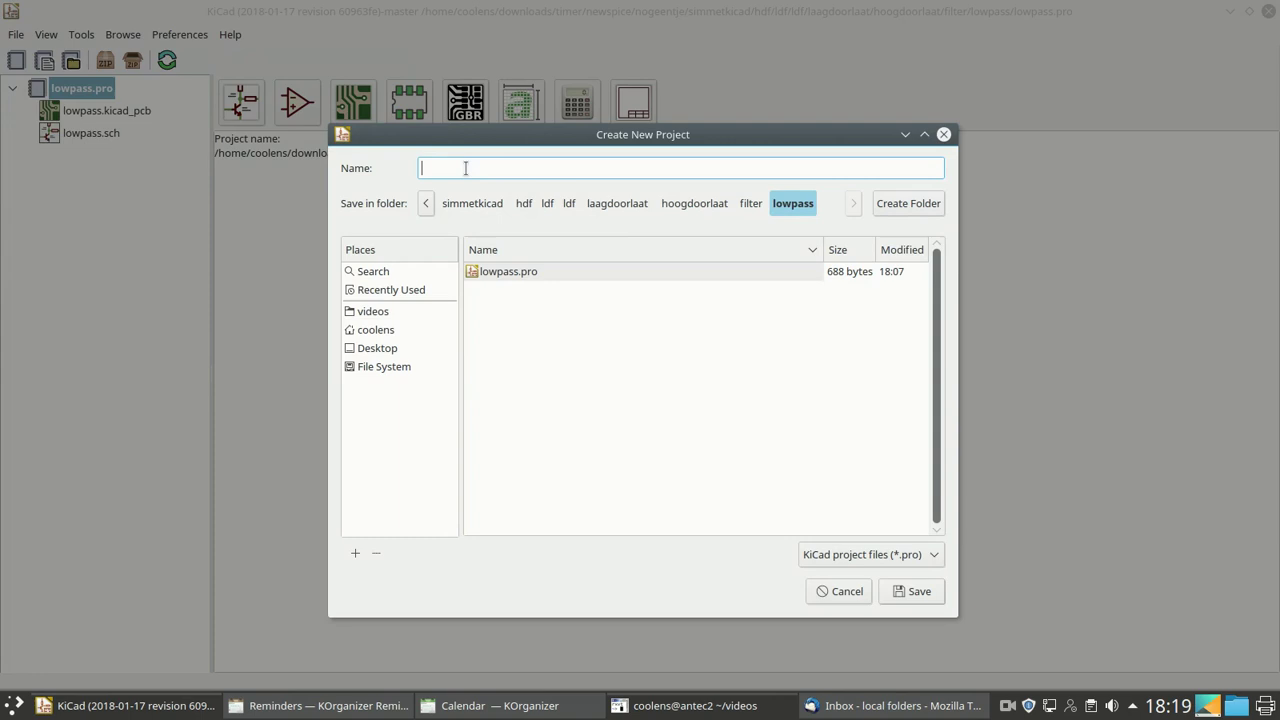
type("hi")
type("ss")
key("Return")
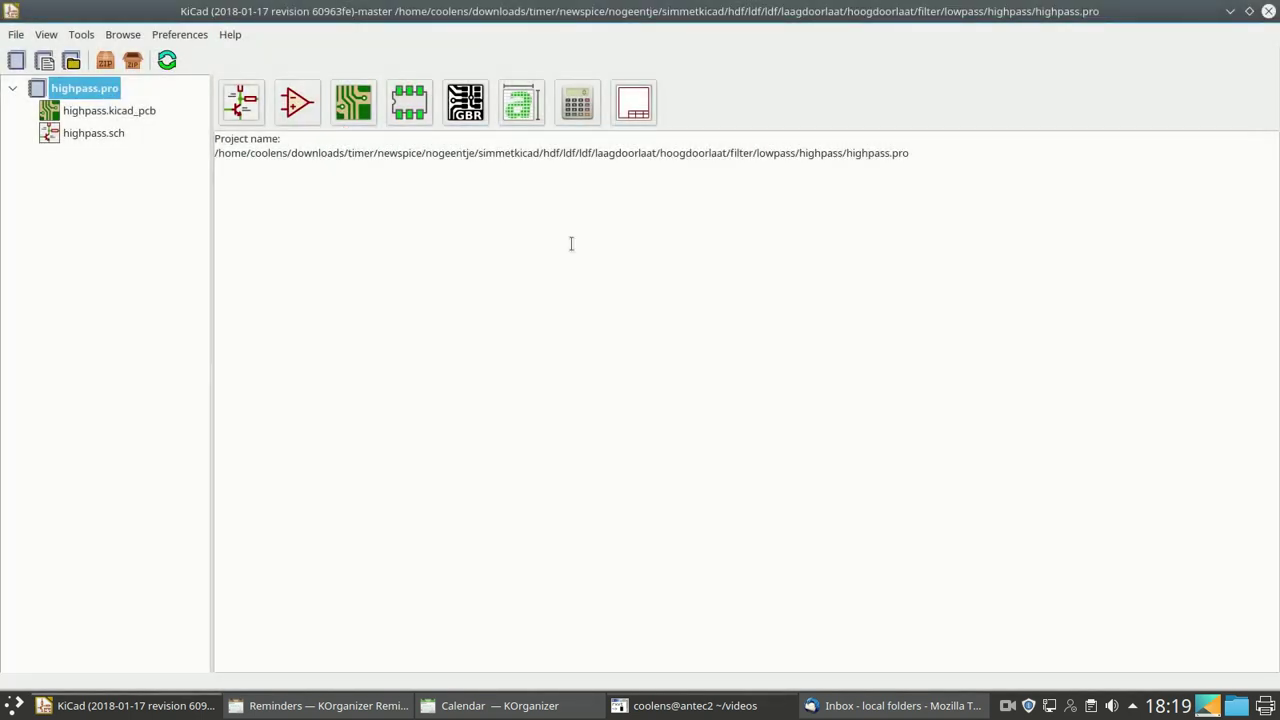
Step: Open the highpass schematic in Eeschema and browse the Device symbol library
left_click(244, 103)
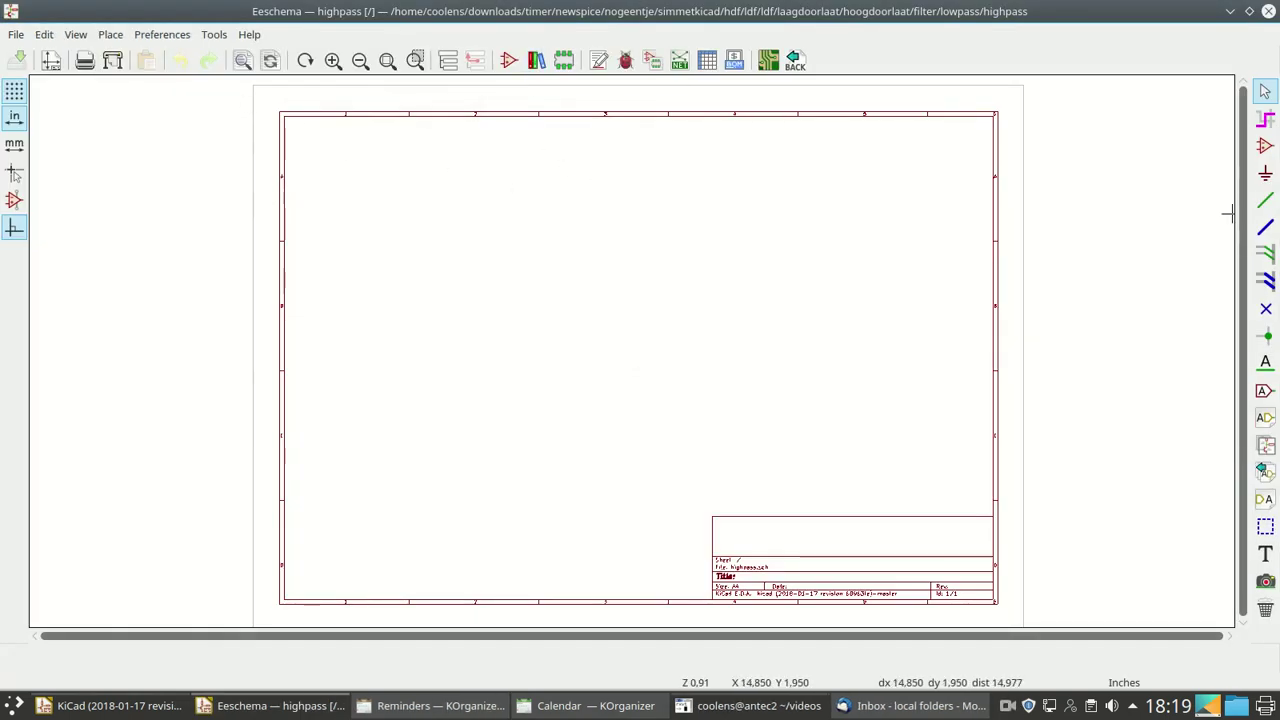
left_click(1265, 146)
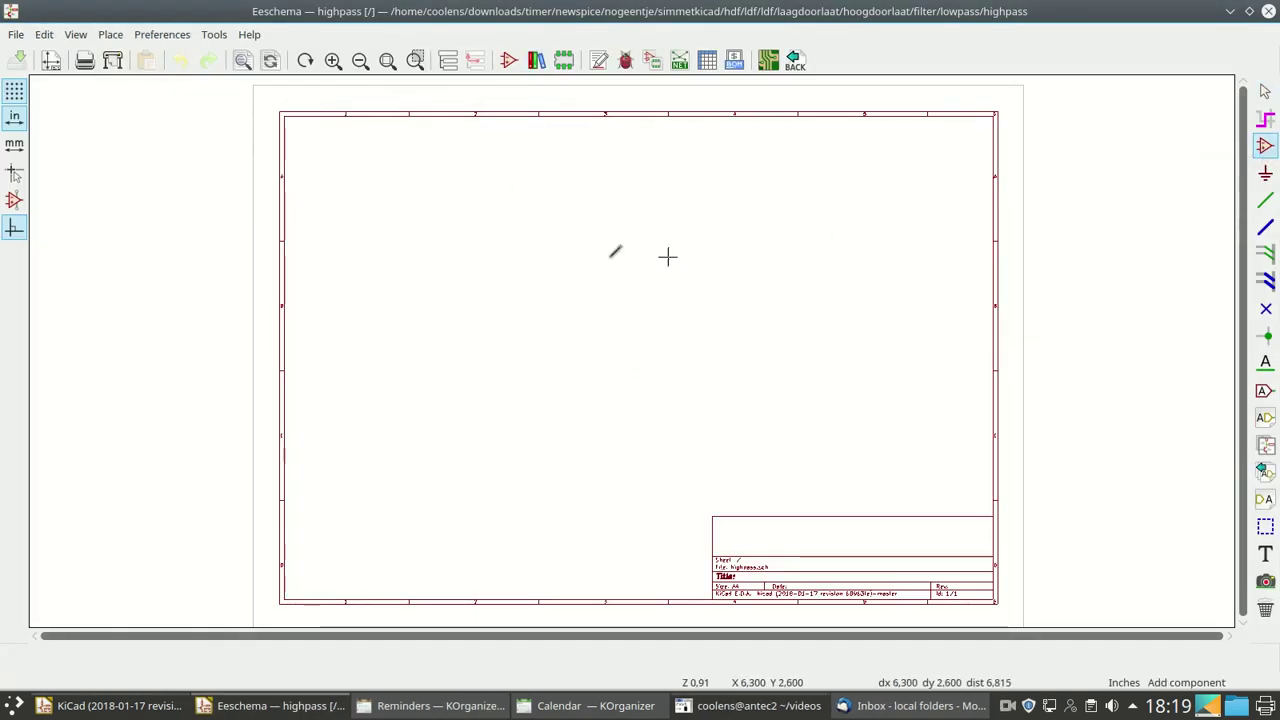
left_click(510, 278)
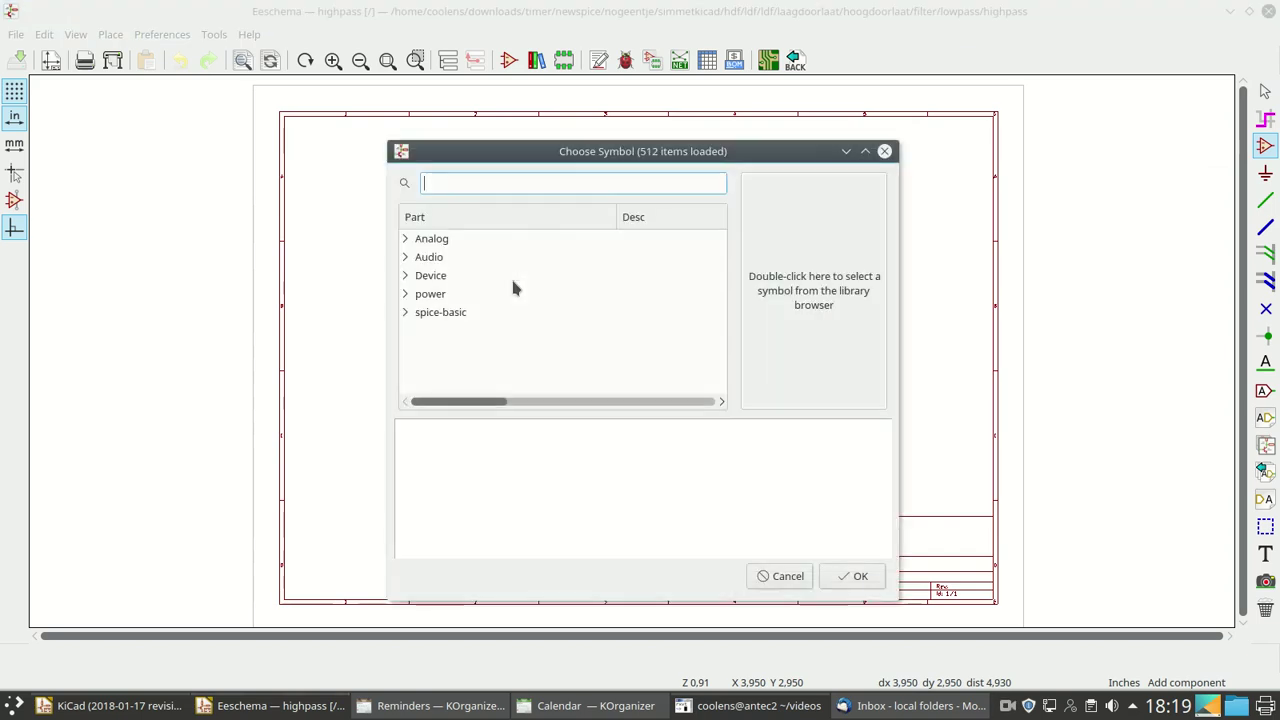
left_click(405, 277)
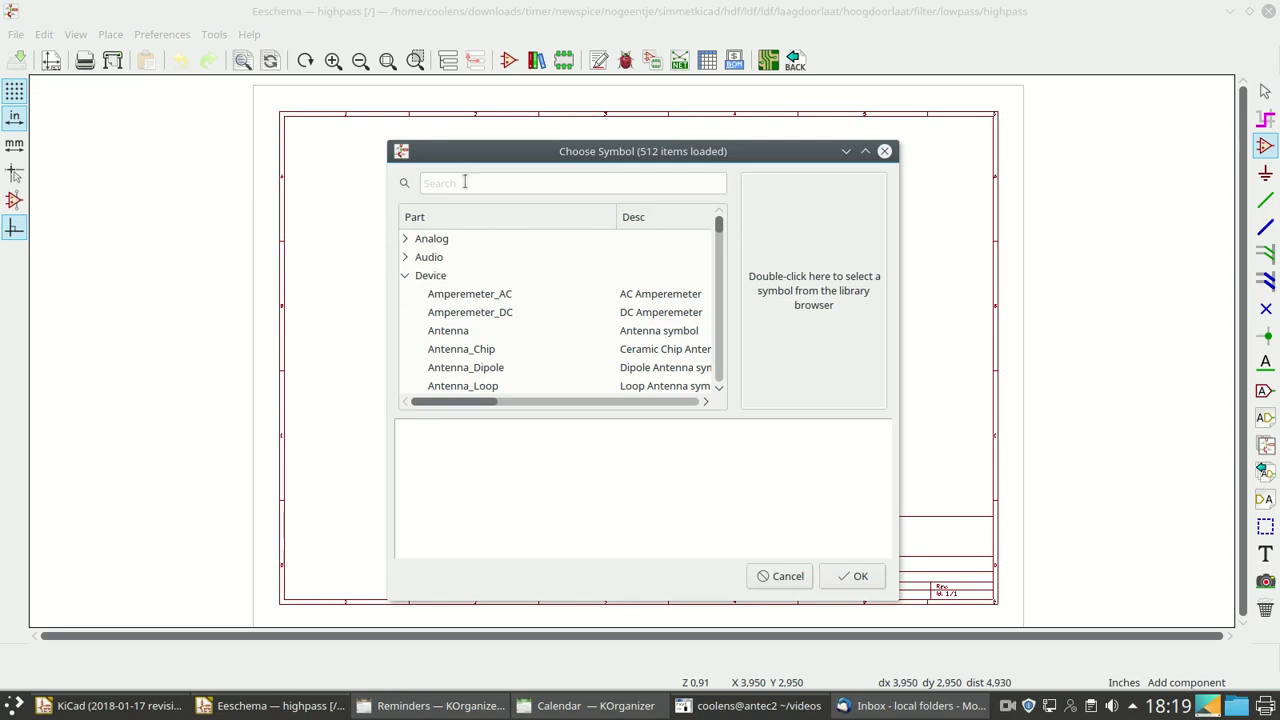
Step: Find the capacitor symbol C and place it near the sheet centre
left_click(464, 182)
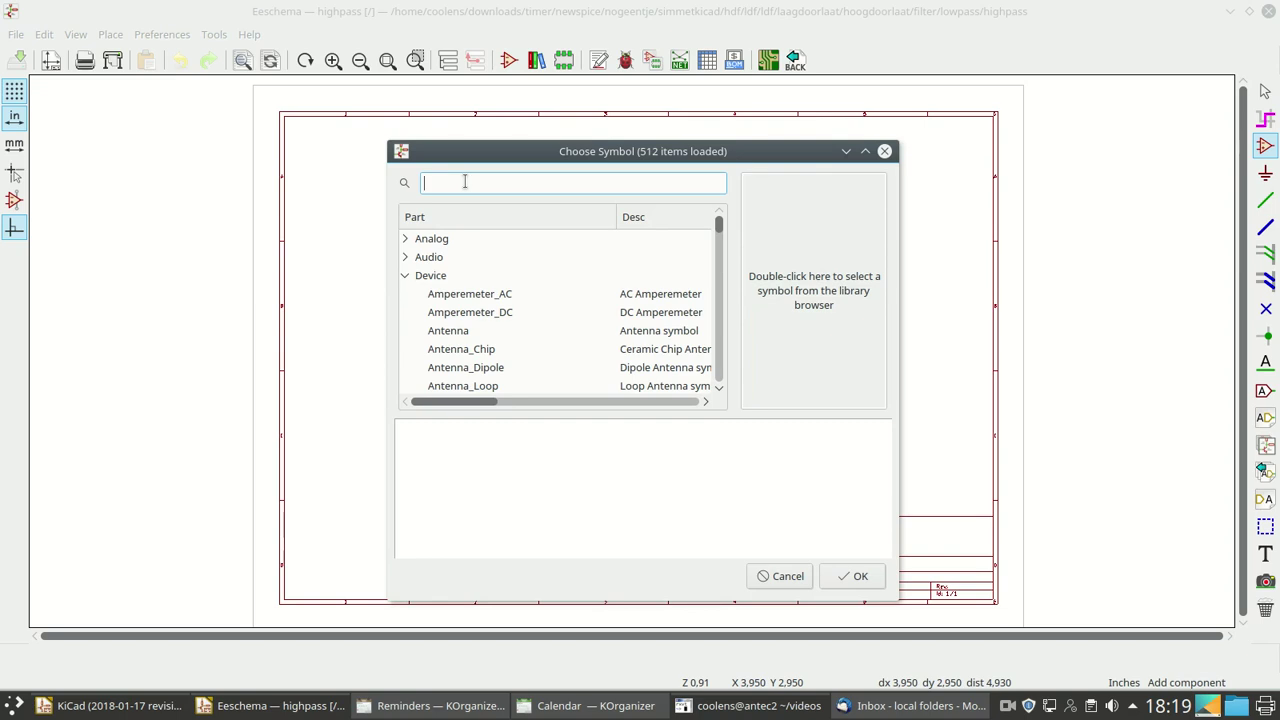
type("c")
key("Return")
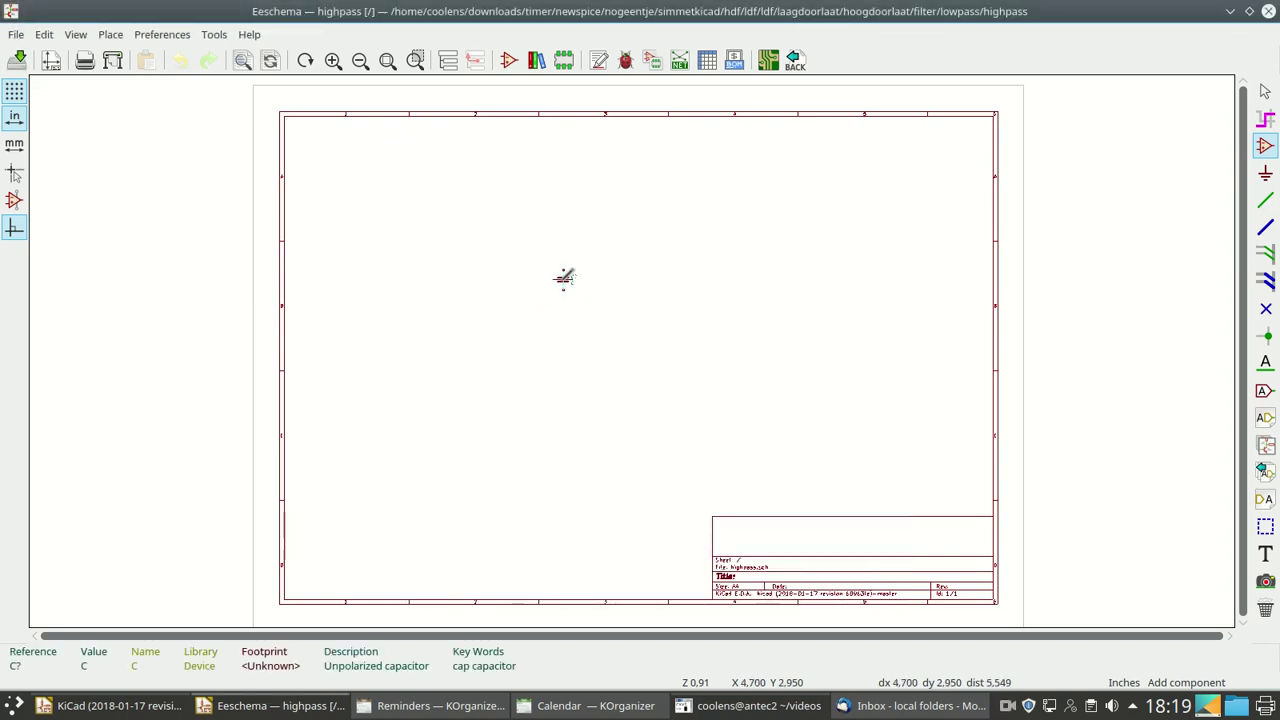
scroll(565, 277, "up", 3)
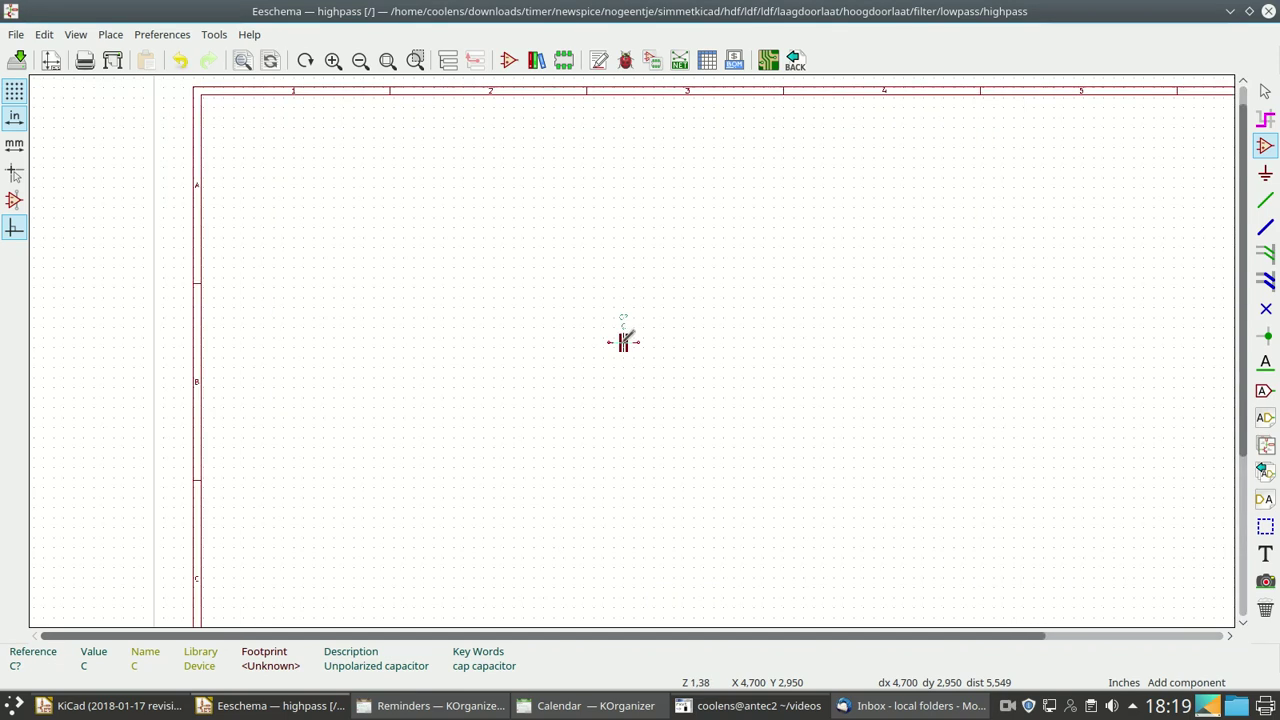
left_click(617, 327)
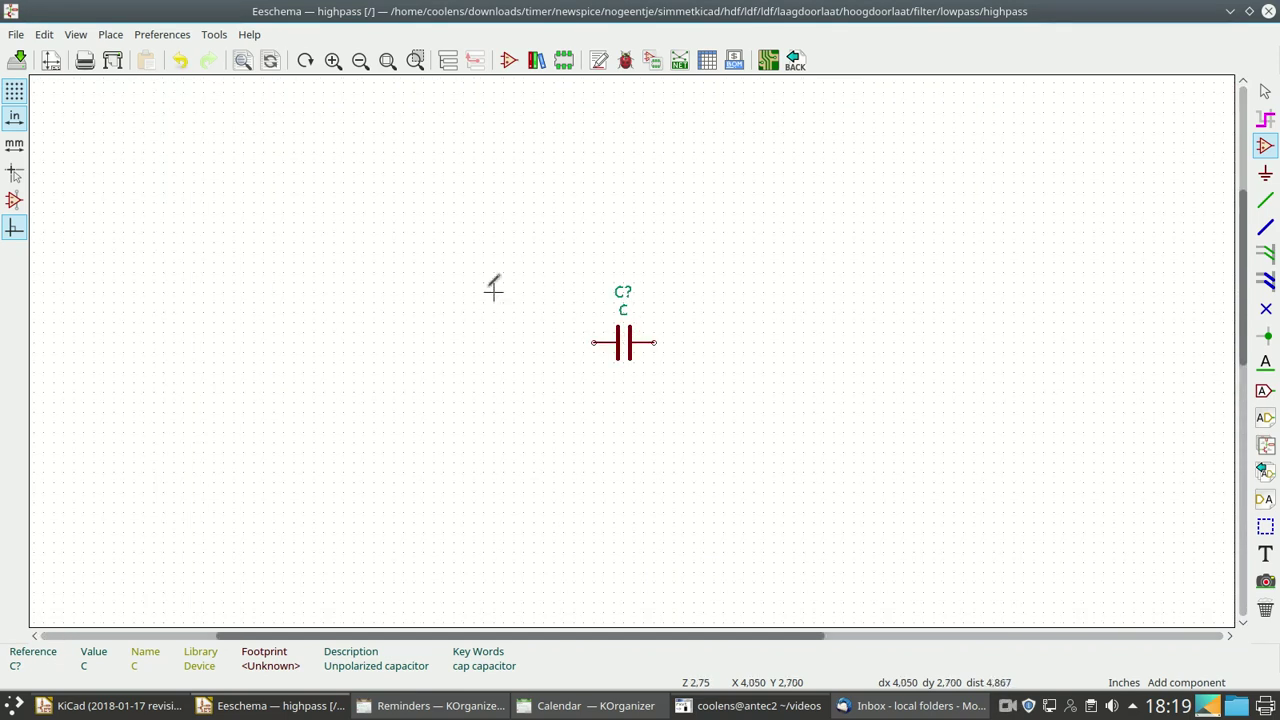
Step: Pick the resistor symbol R for placement
left_click(677, 388)
type("R")
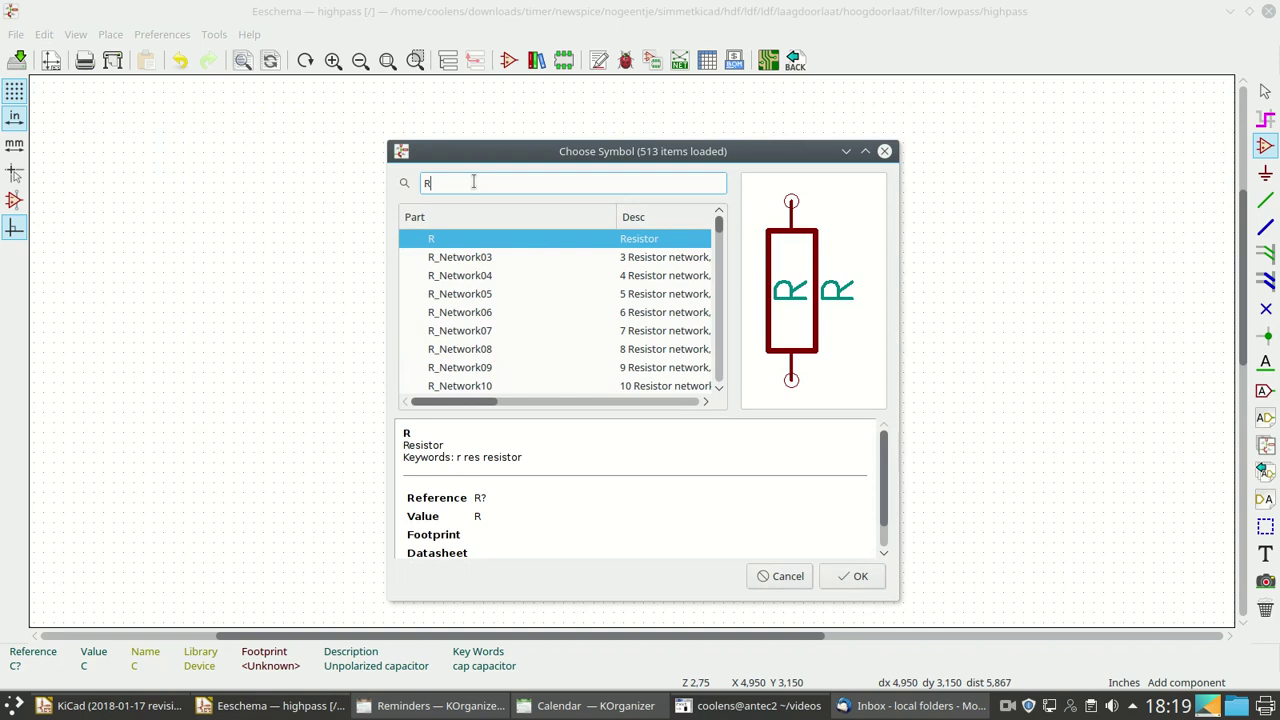
key("Return")
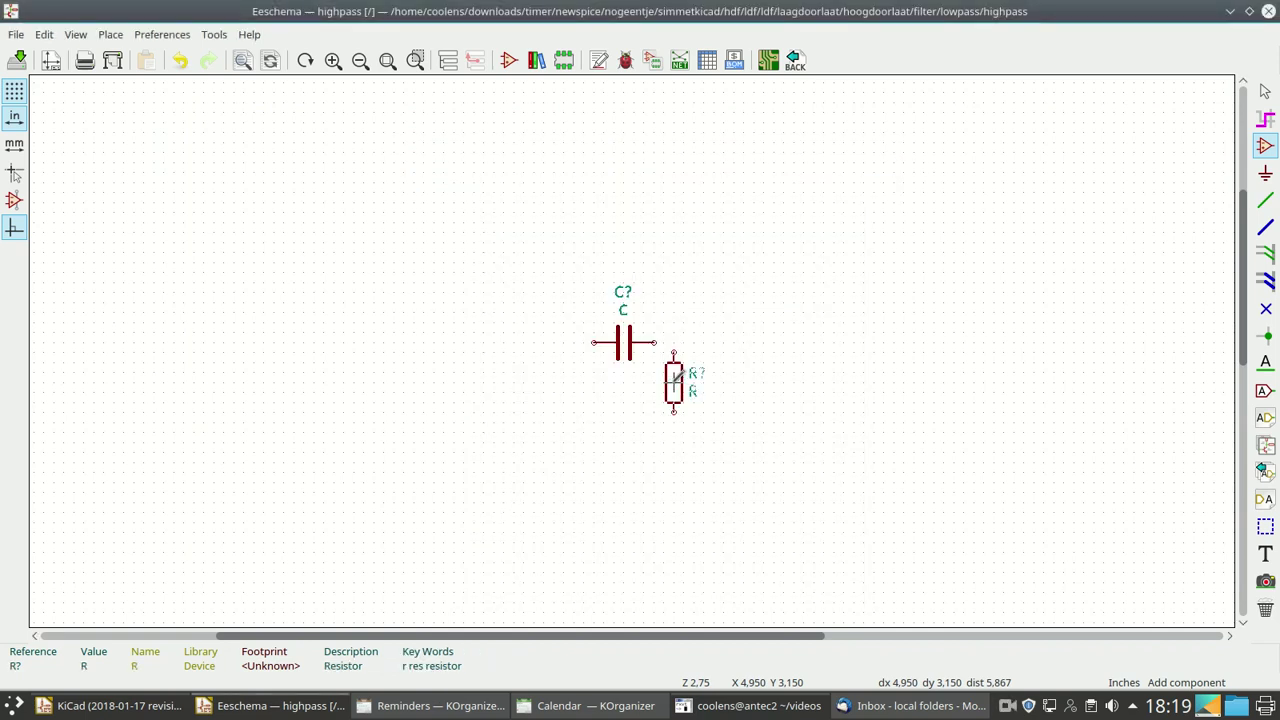
Step: Drop the resistor below right of the capacitor and choose the spice-basic V source
left_click(693, 388)
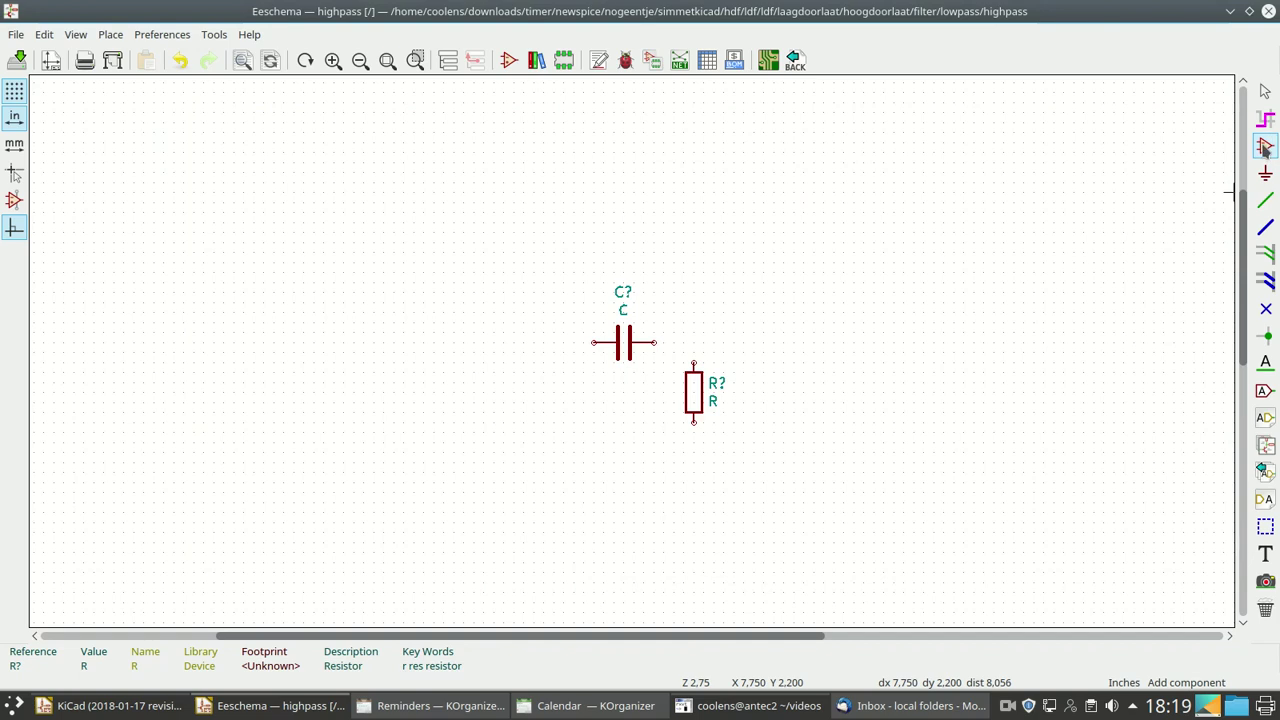
left_click(534, 372)
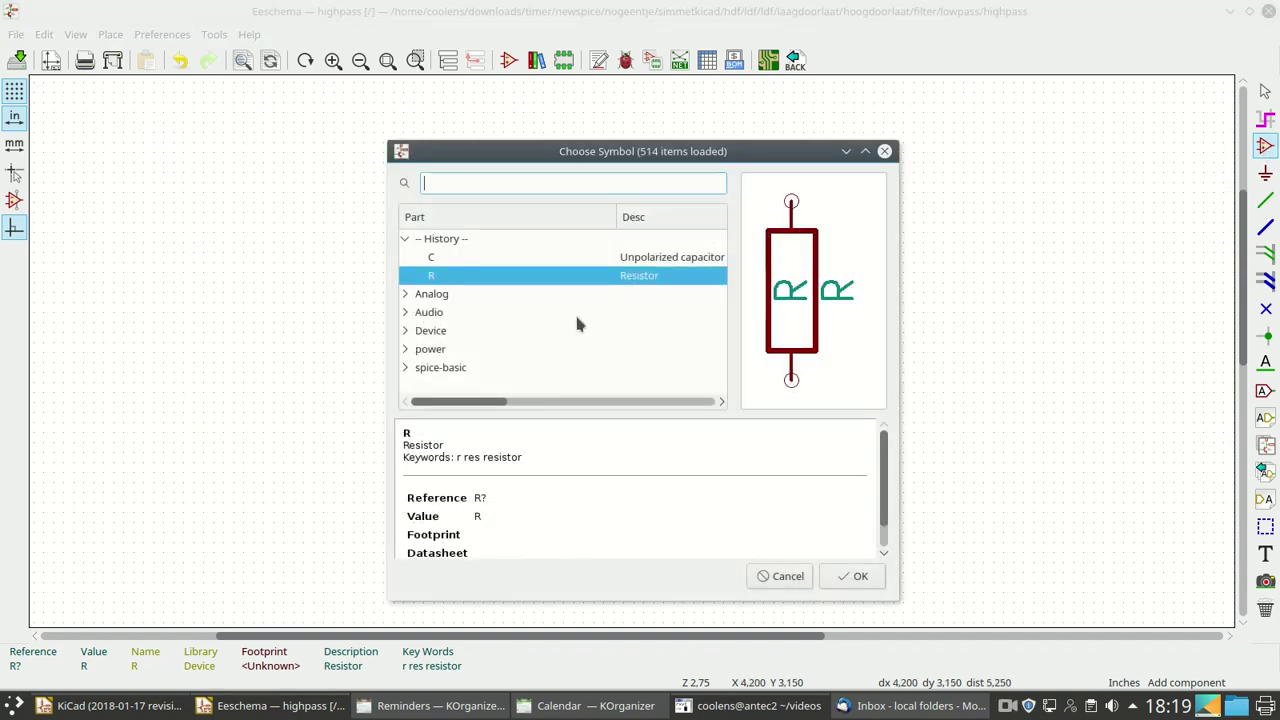
left_click(430, 370)
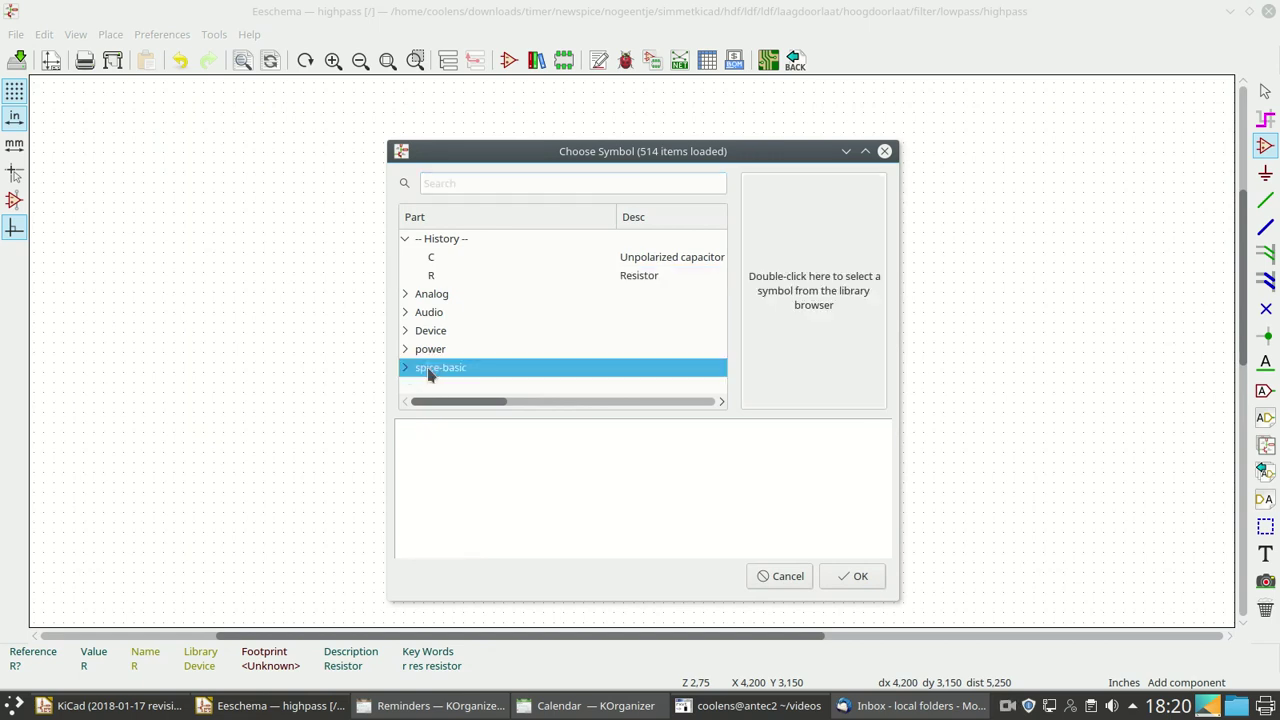
left_click(406, 369)
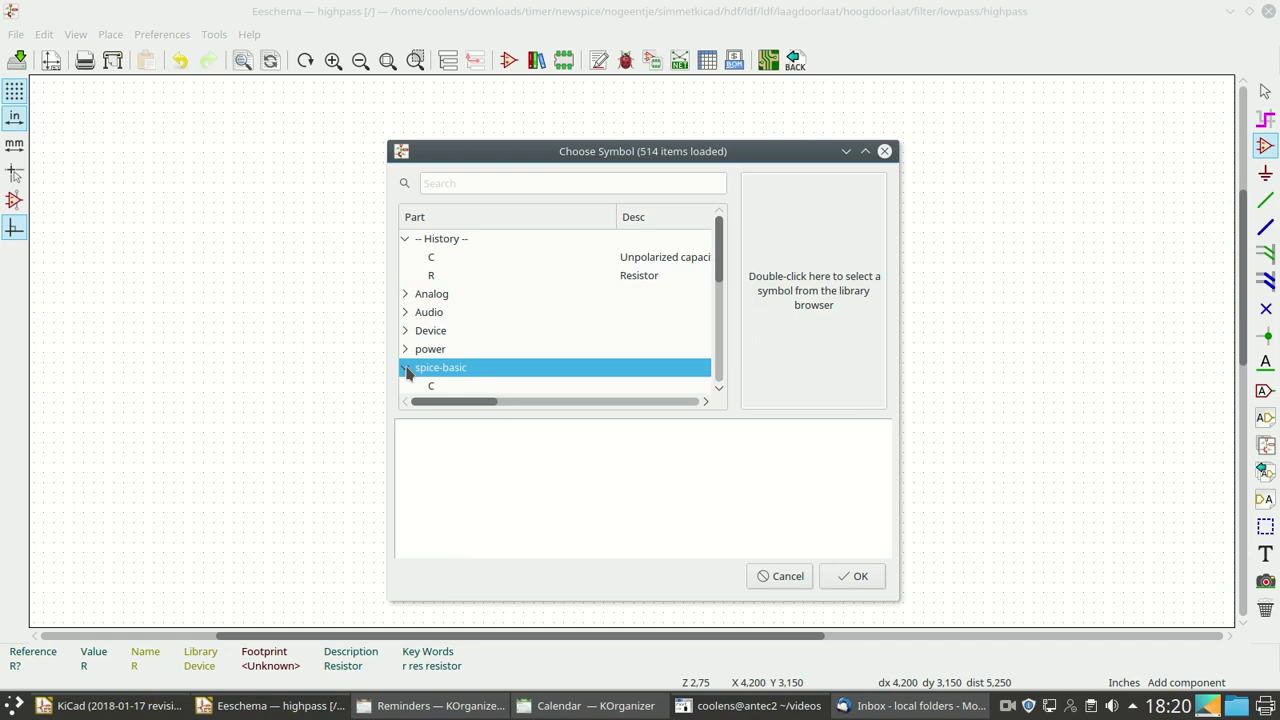
left_click(459, 182)
type("V")
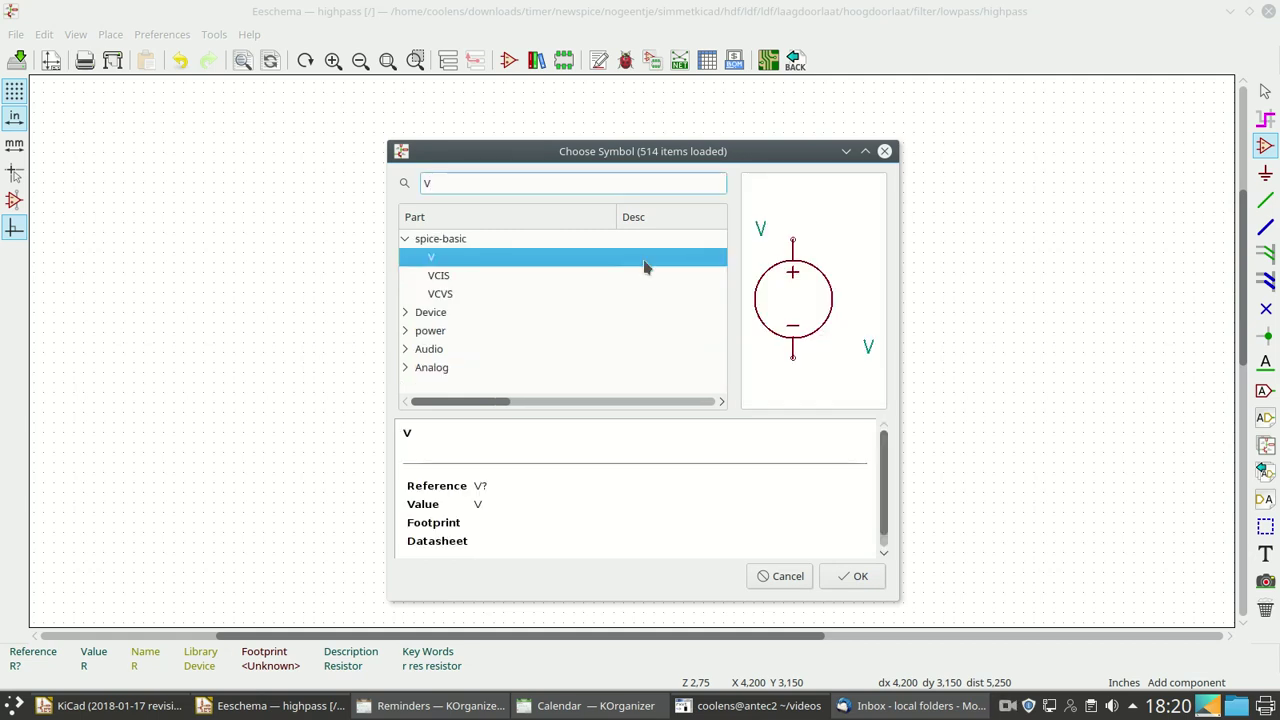
left_click(860, 578)
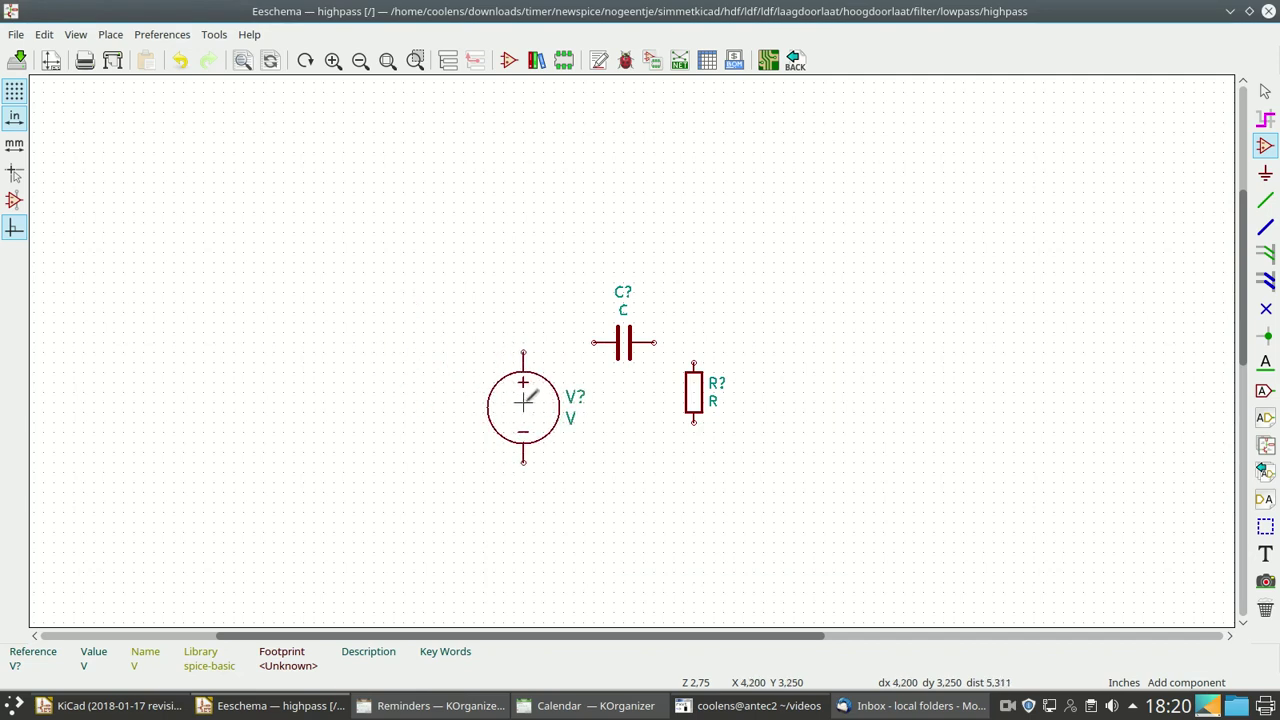
Step: Place the source left of the capacitor and wire V+ to C, C to R, R to V−
left_click(523, 400)
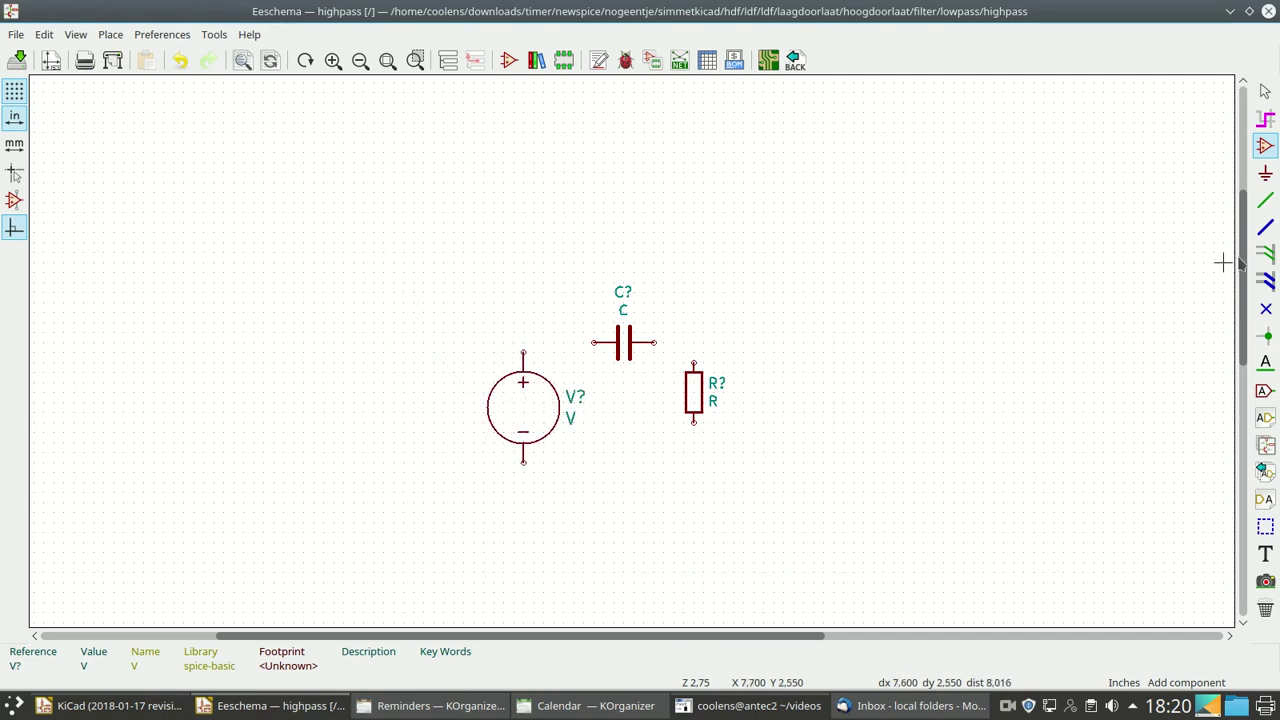
left_click(1265, 202)
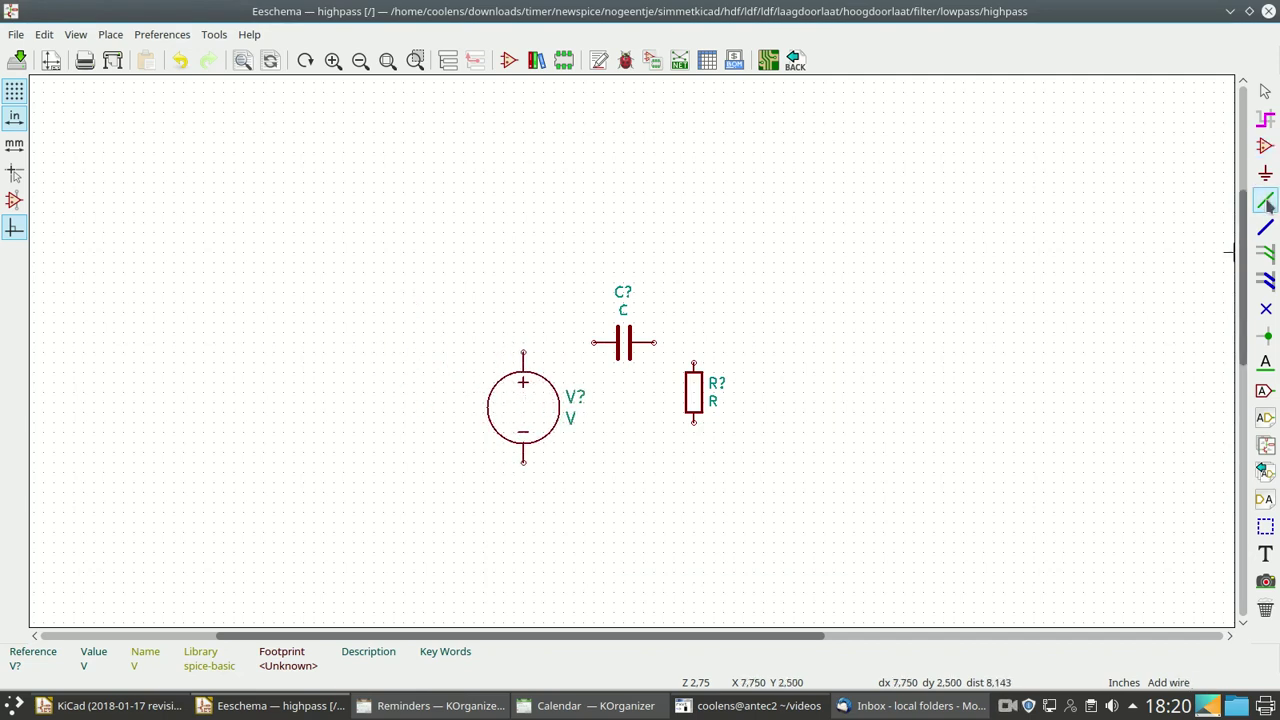
left_click(523, 346)
left_click(594, 343)
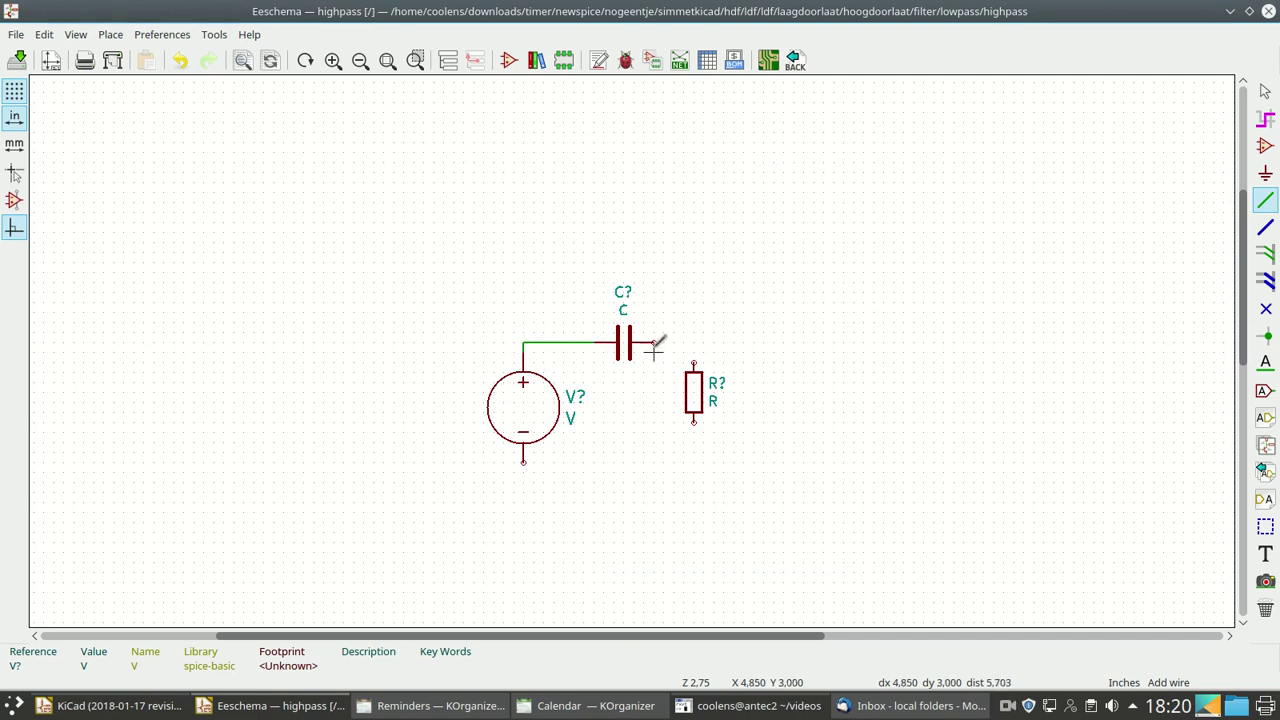
left_click(654, 343)
left_click(693, 362)
left_click(693, 421)
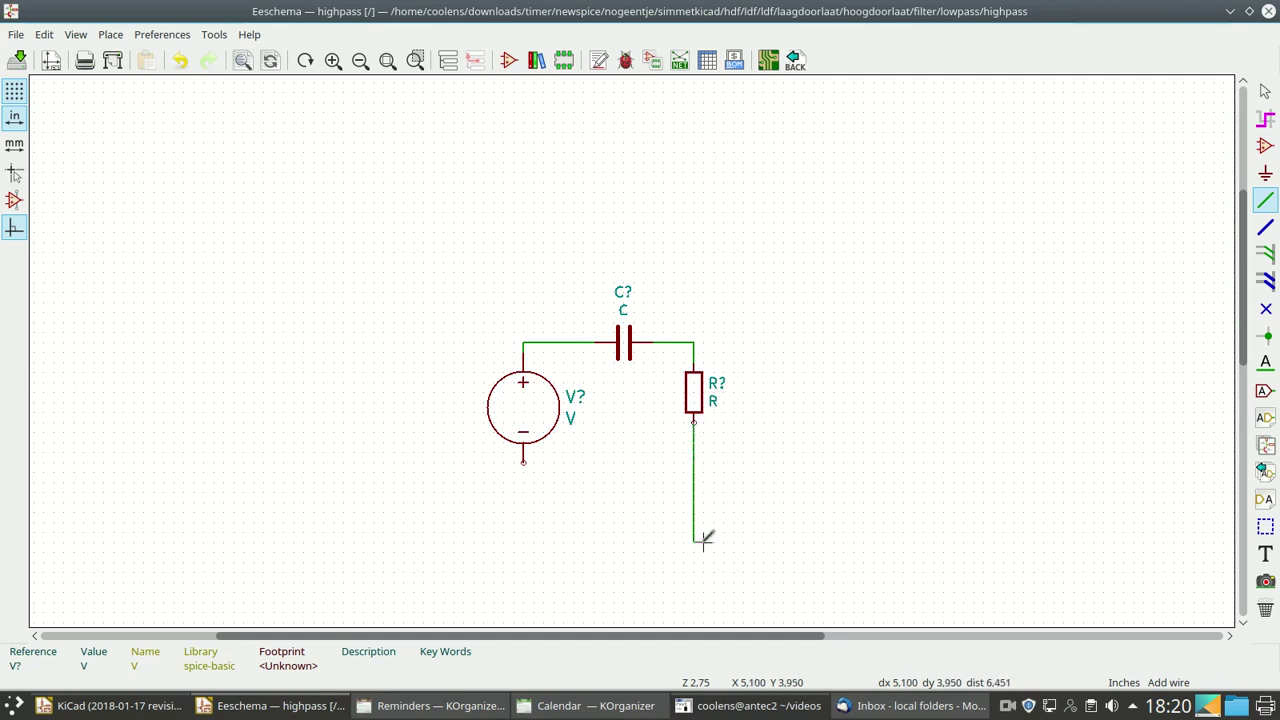
left_click(523, 457)
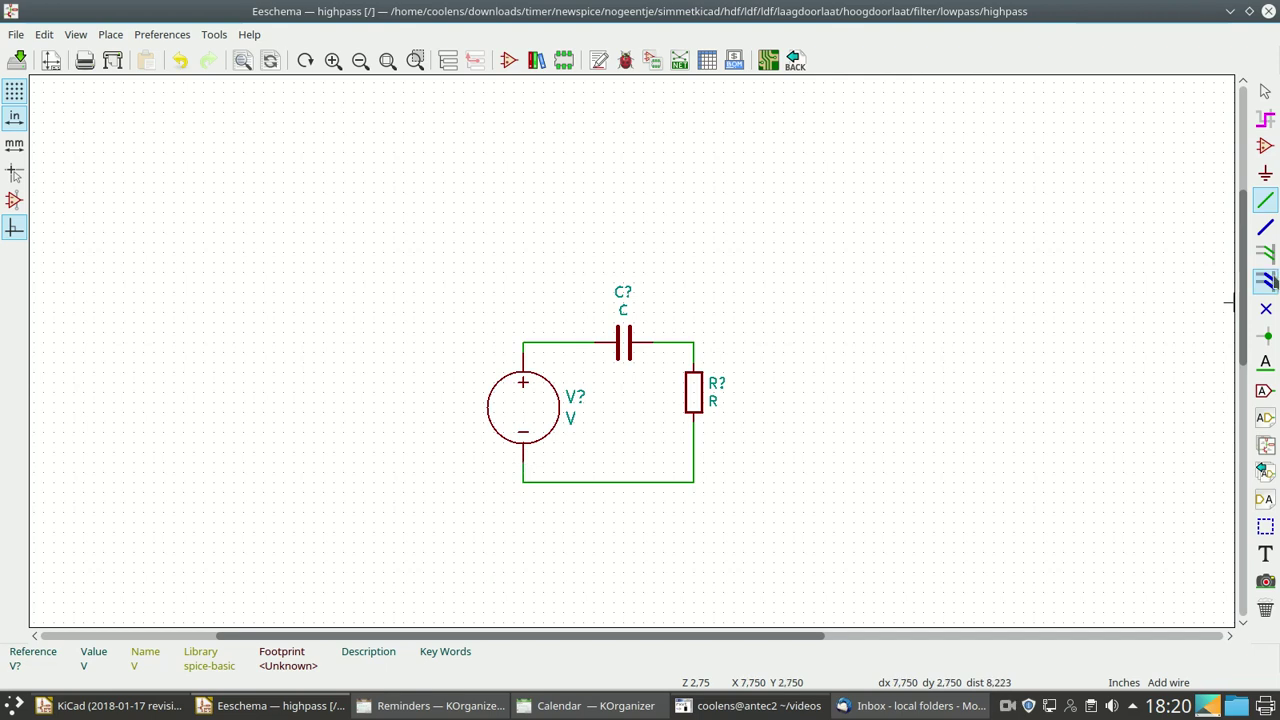
Step: Place a GND power symbol below the RC circuit
left_click(1265, 174)
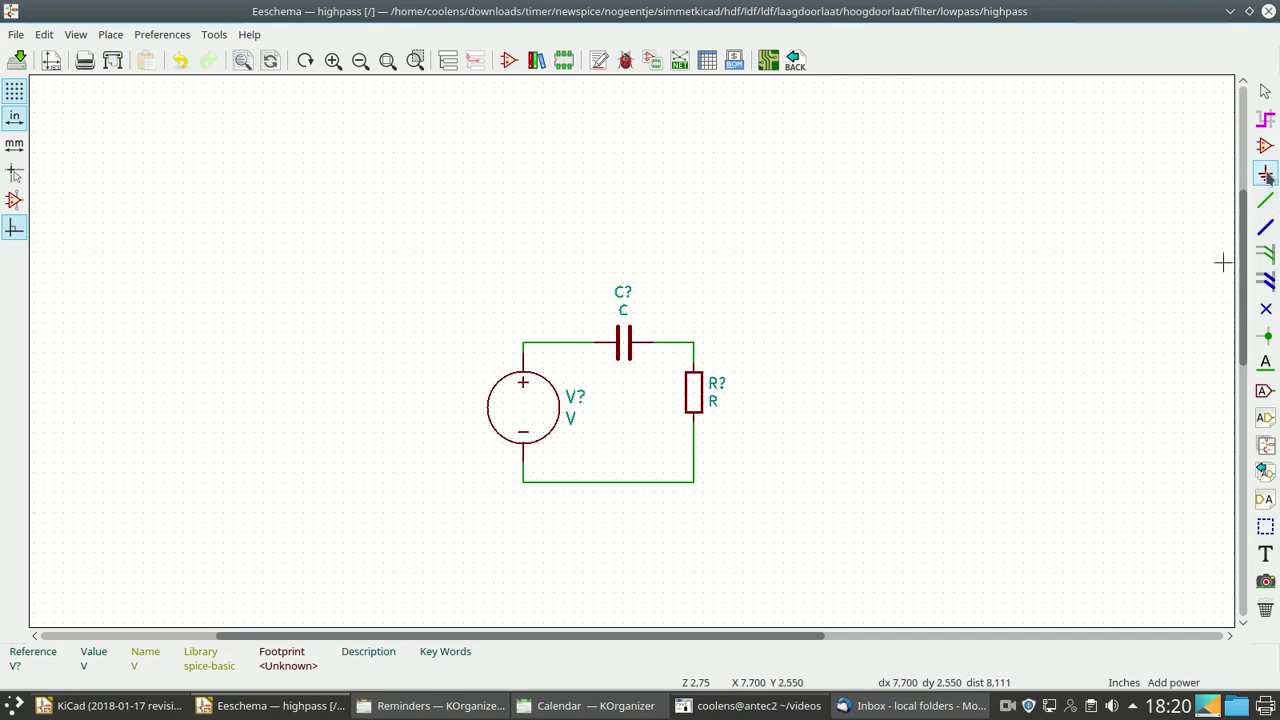
left_click(594, 511)
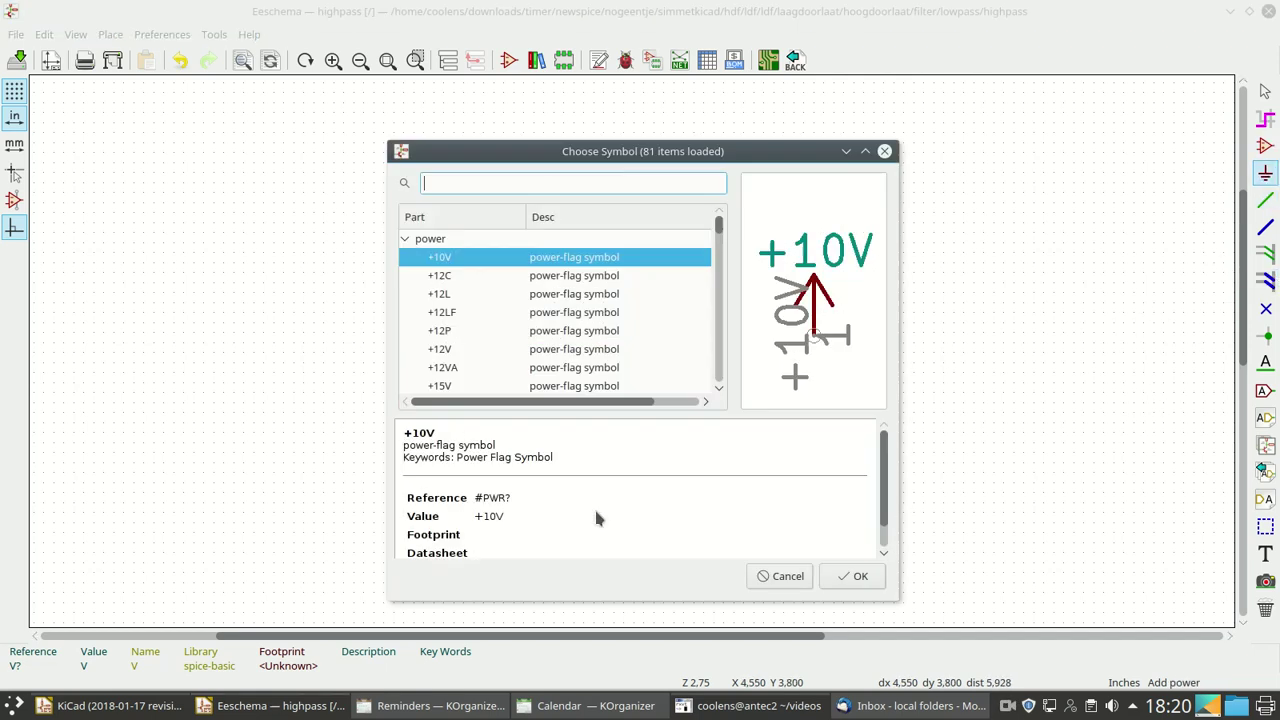
type("gnd")
key("Return")
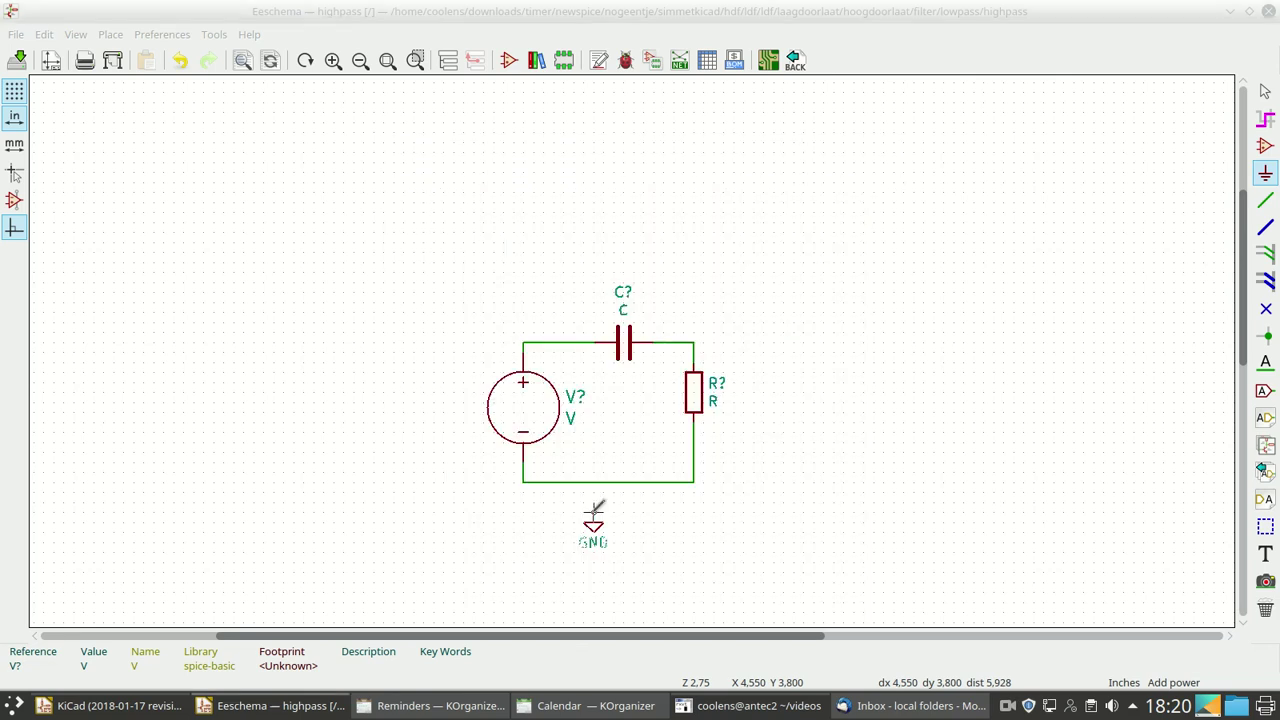
left_click(601, 511)
Step: Wire the GND pin up to the loop's bottom wire
left_click(1265, 201)
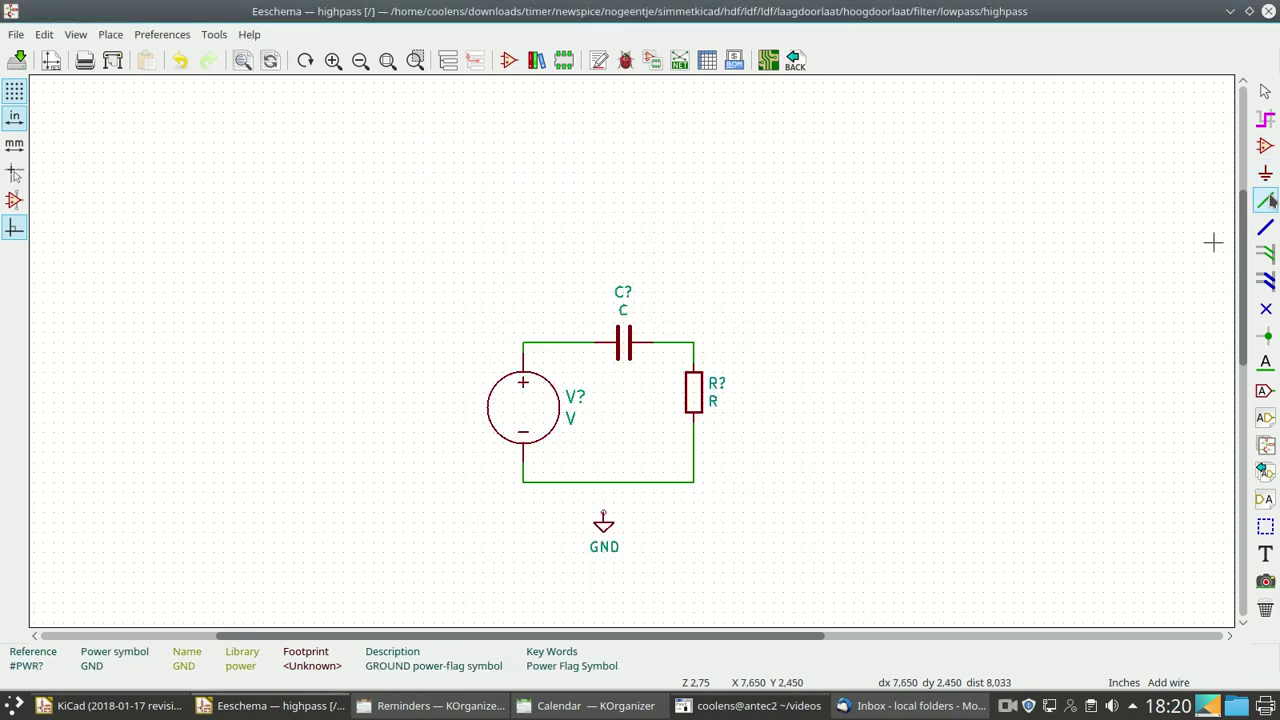
left_click(603, 482)
left_click(603, 511)
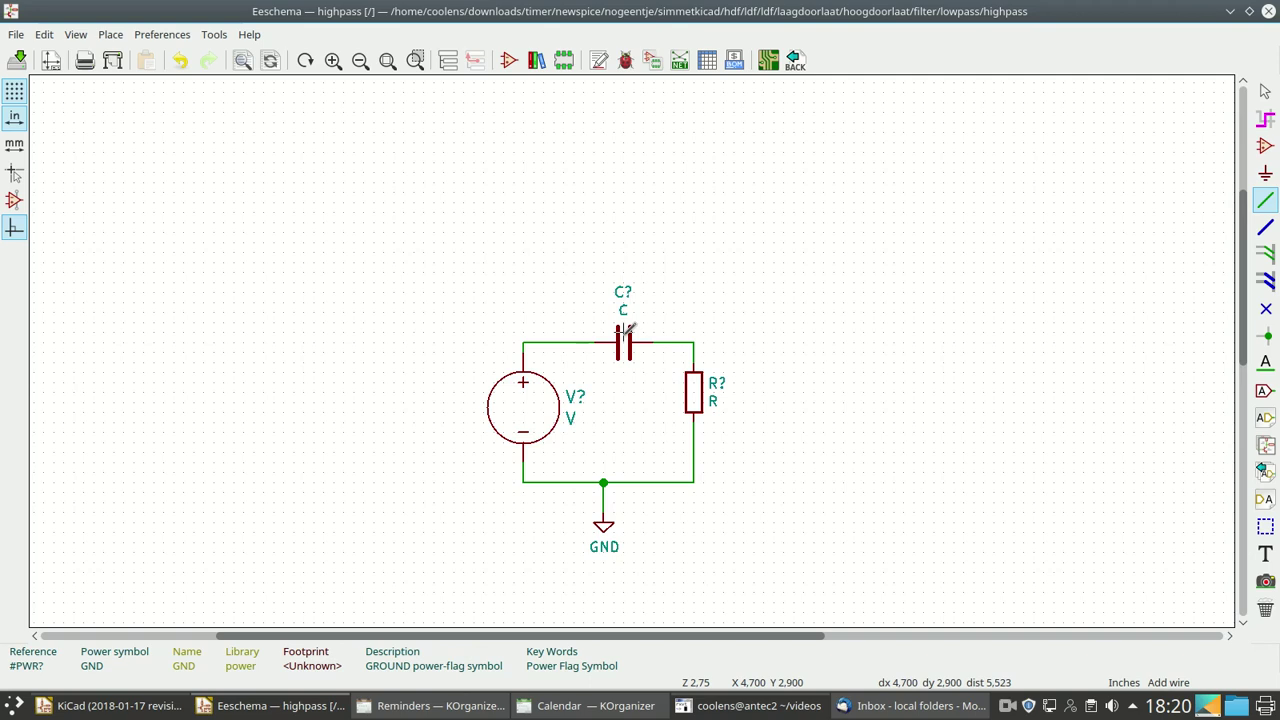
Step: Set the capacitor value to 2.2nF and the resistor value to 15k
key("v")
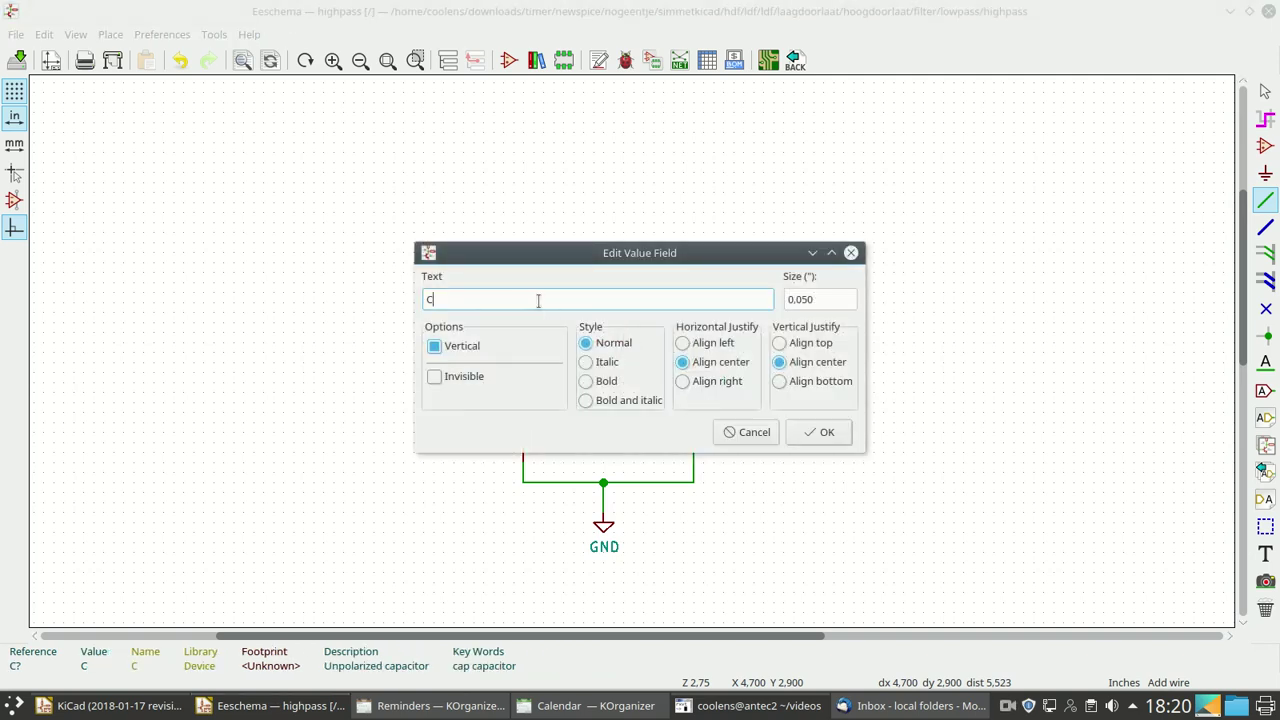
type("2.2")
type("nF")
key("Return")
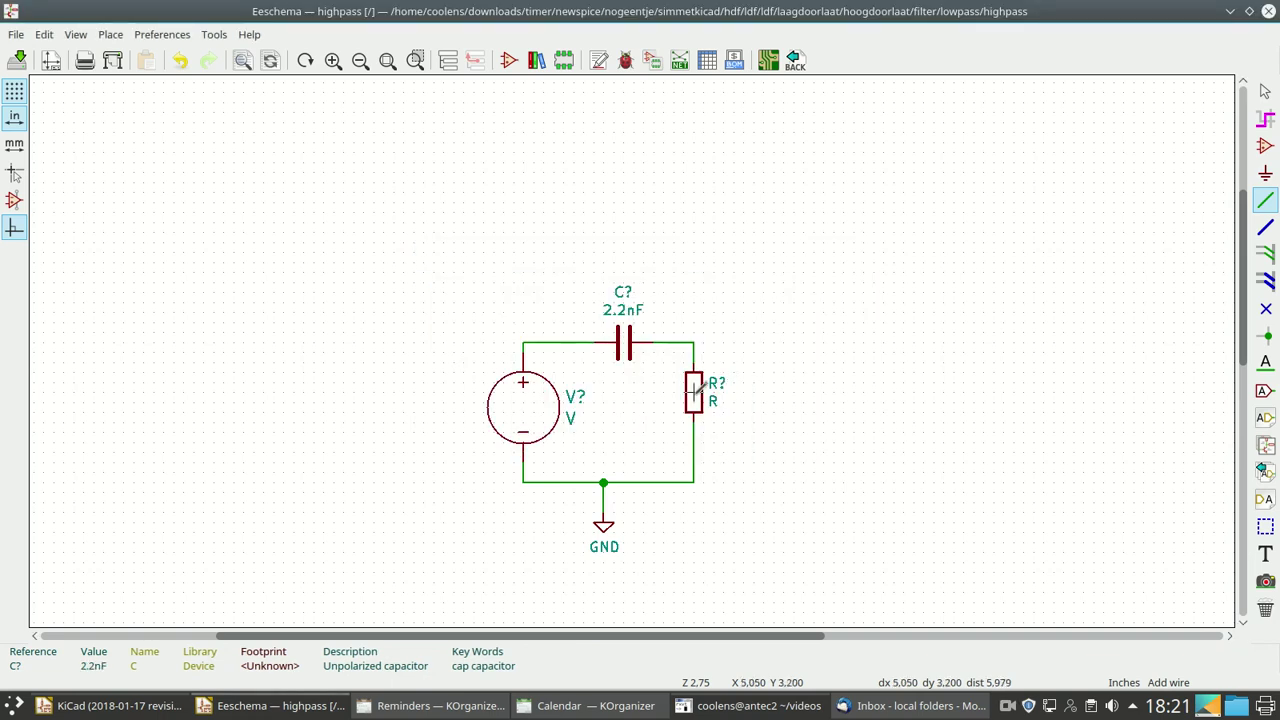
key("v")
left_click(494, 302)
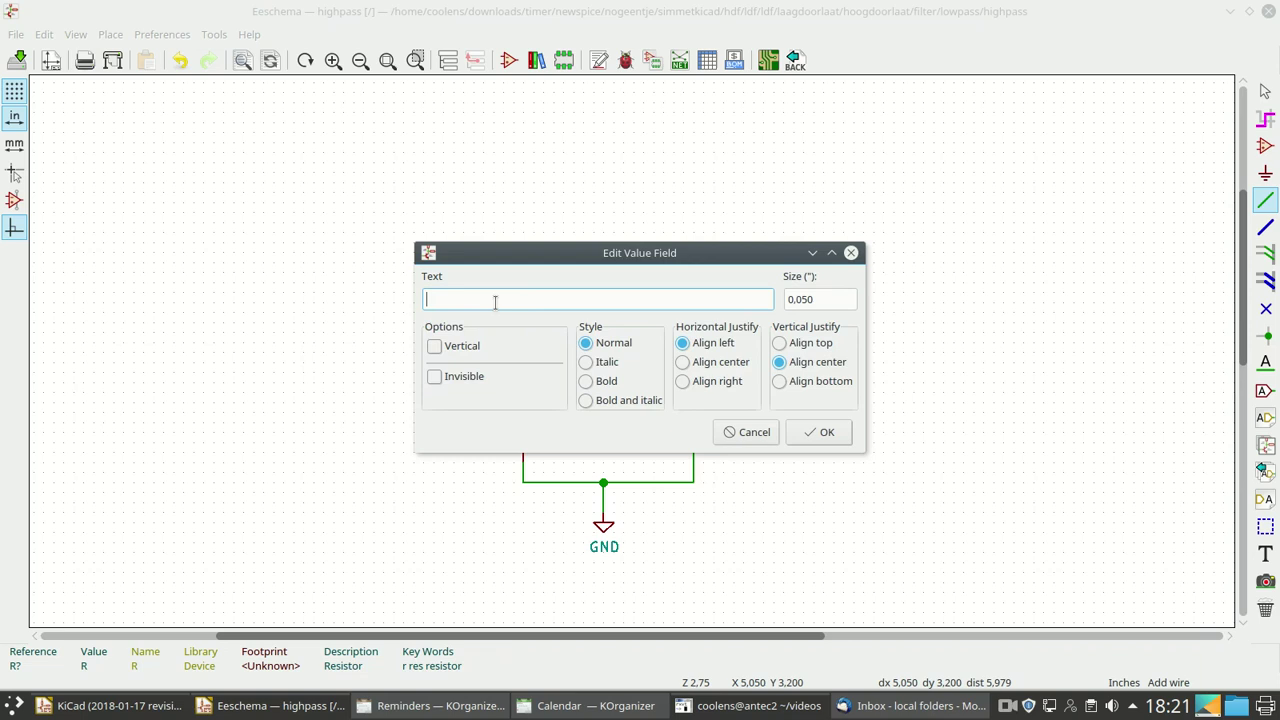
type("15k")
key("Return")
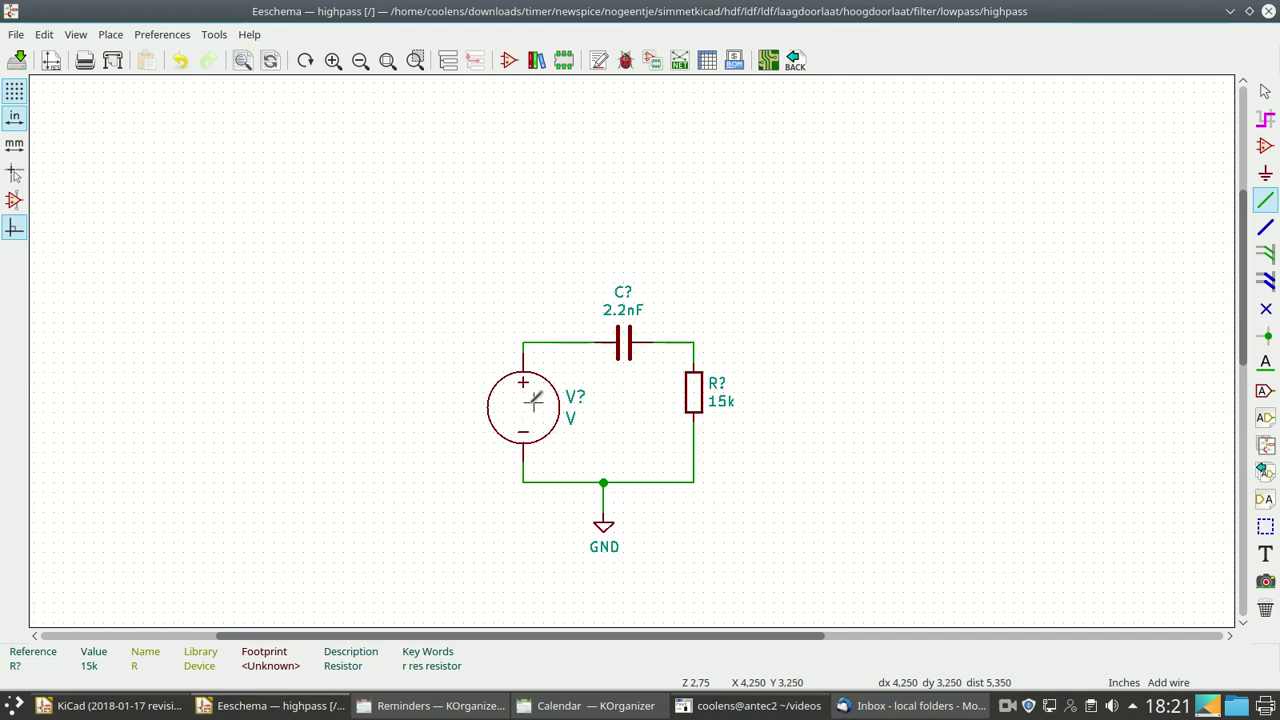
Step: Set the voltage source value to AC 1
key("v")
key("BackSpace")
left_click(461, 293)
type("V")
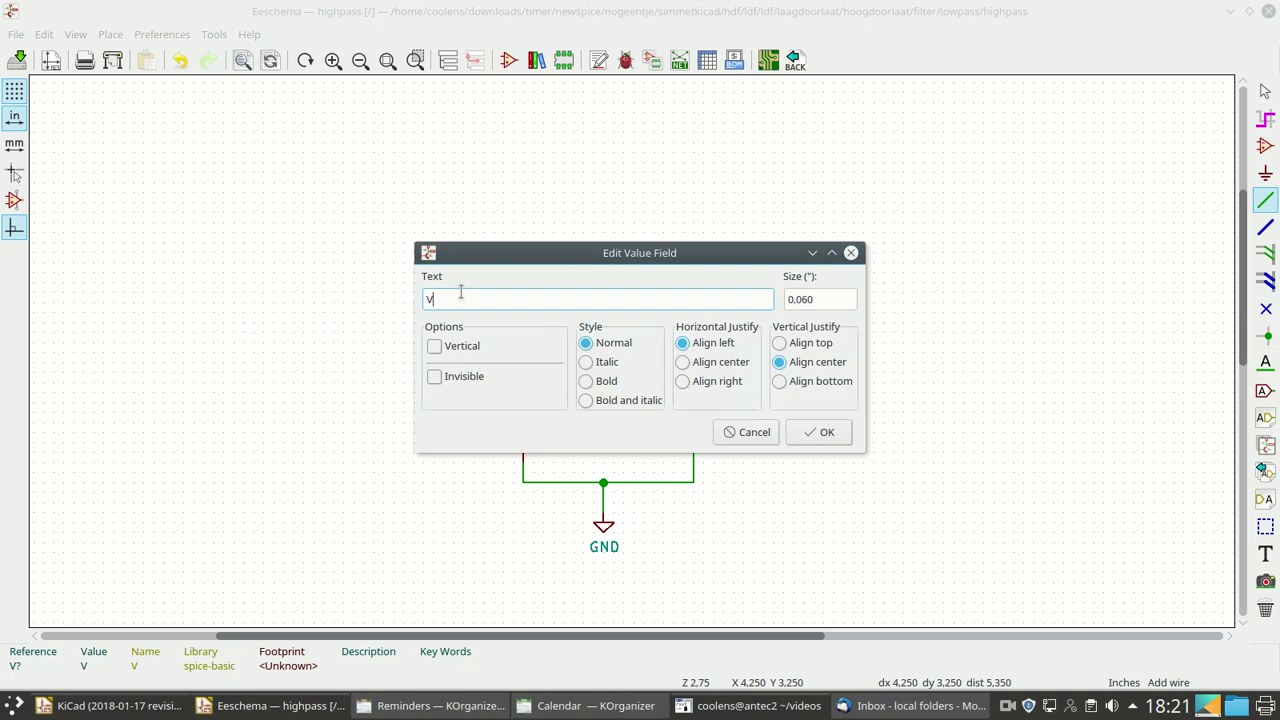
type("AC 1")
key("Return")
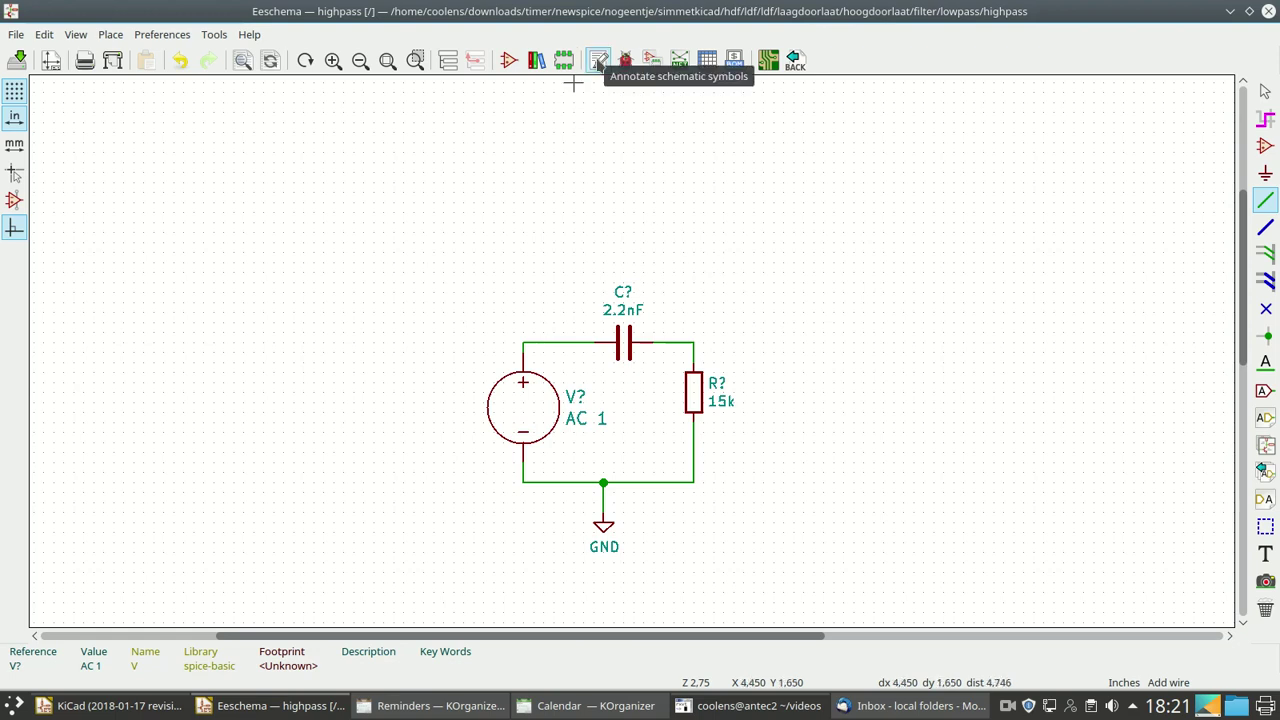
Step: Run Annotate Schematic on the unannotated symbols, producing C1, R1 and V1
left_click(598, 62)
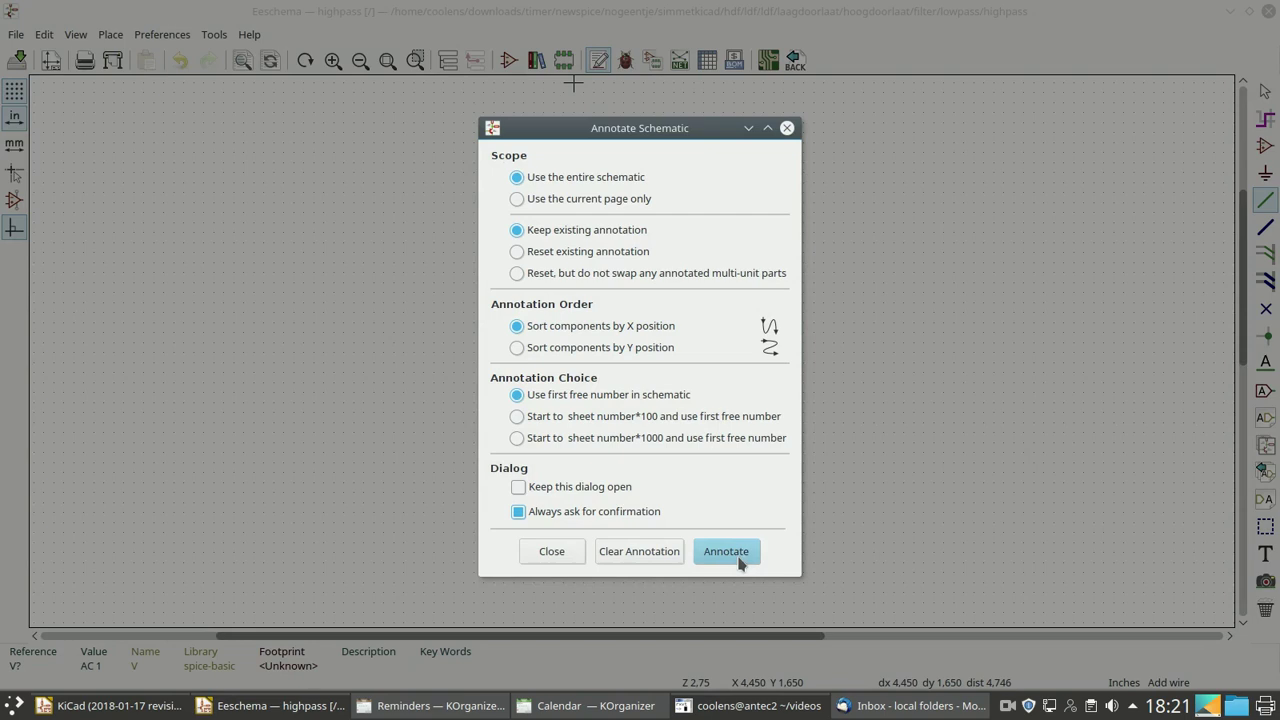
left_click(740, 563)
left_click(771, 433)
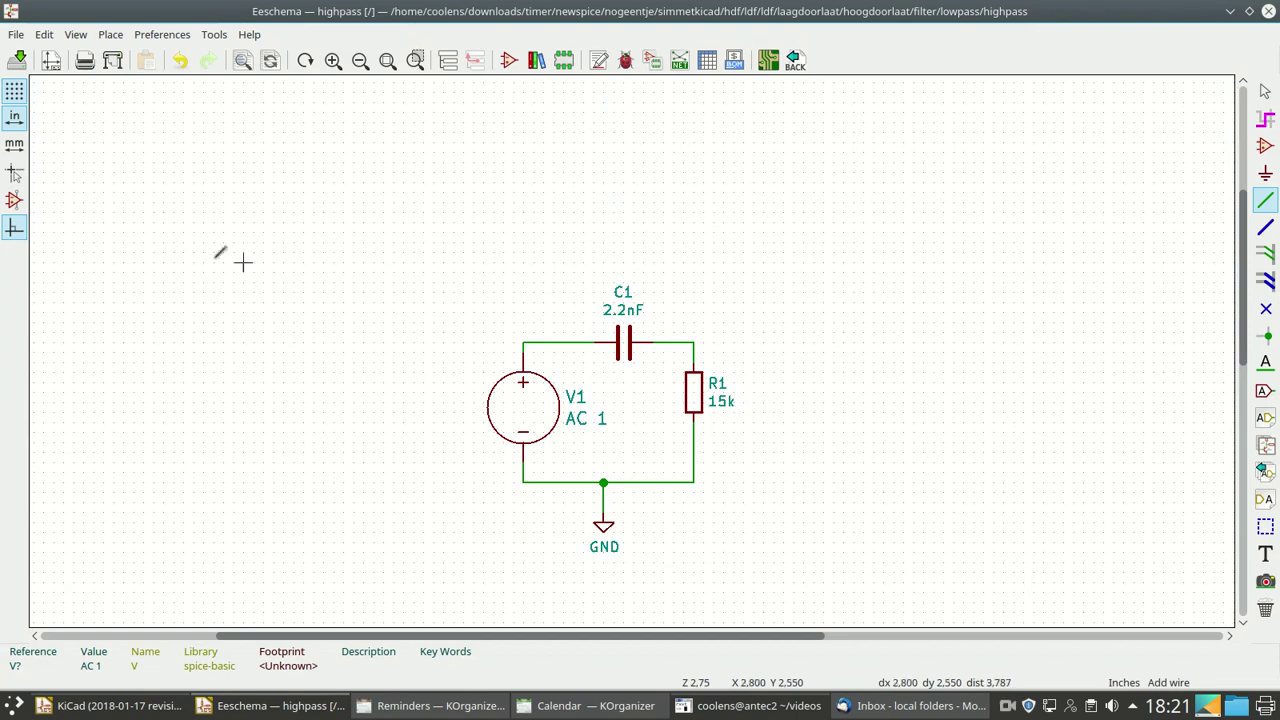
Step: Open the Spice Simulator and set an AC sweep of 20 points from 100 to 1MEG
left_click(214, 34)
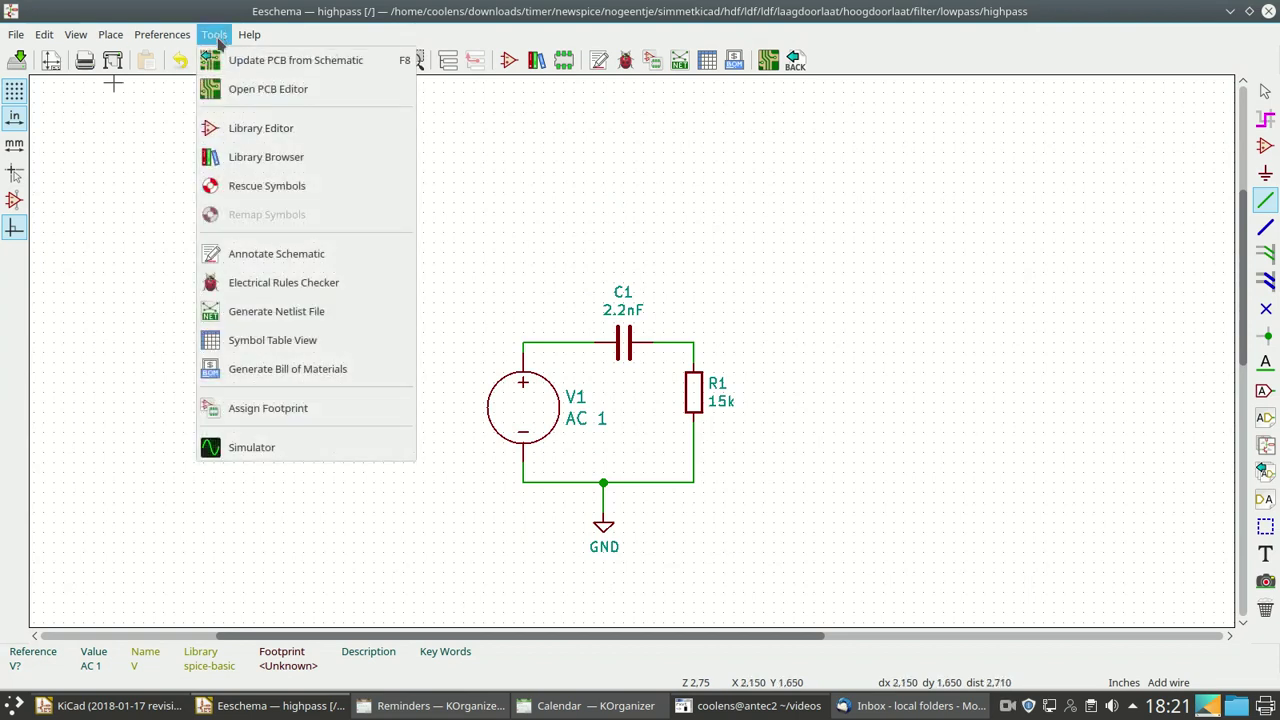
left_click(242, 447)
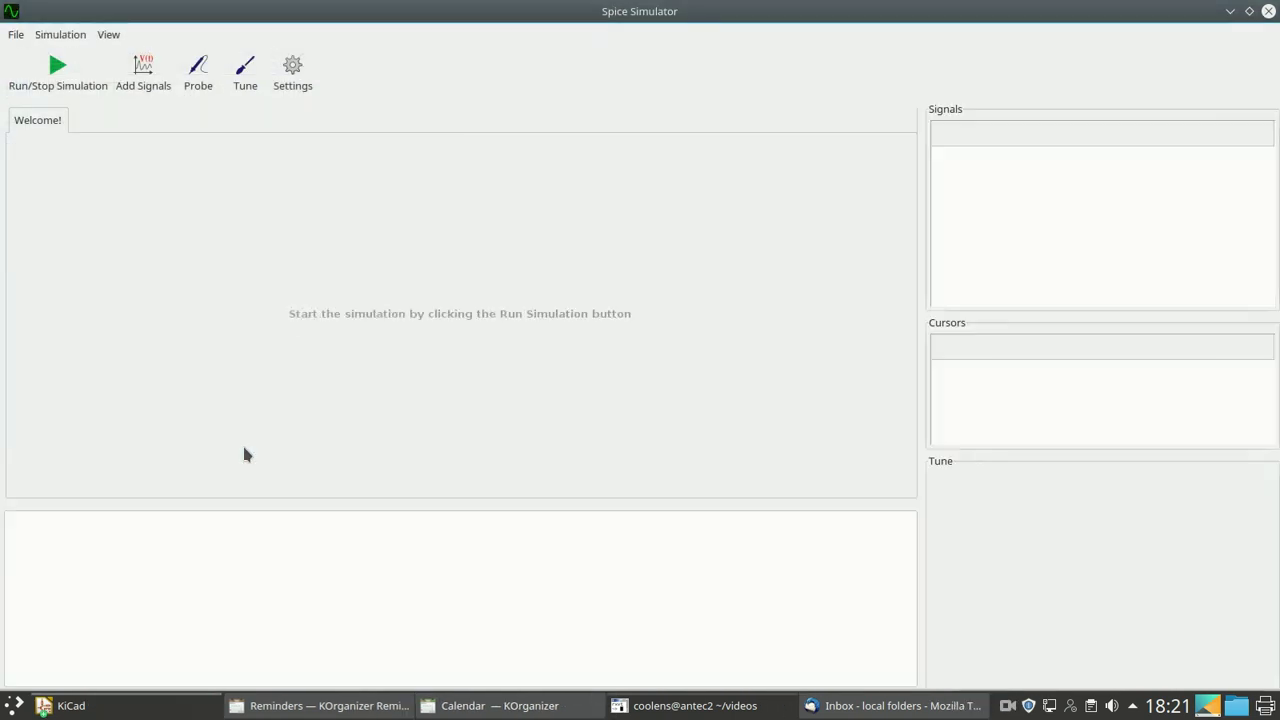
left_click(293, 68)
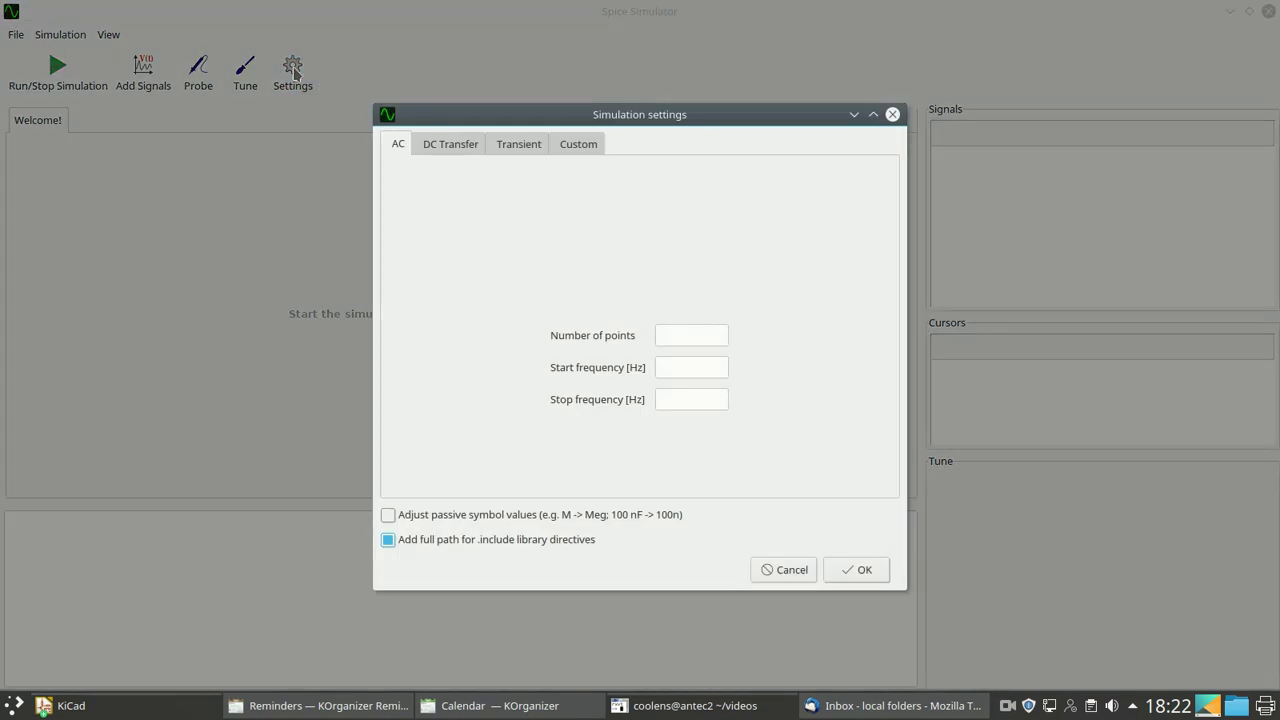
left_click(685, 332)
type("2")
type("0")
left_click(668, 367)
type("10")
left_click(663, 400)
type("1M")
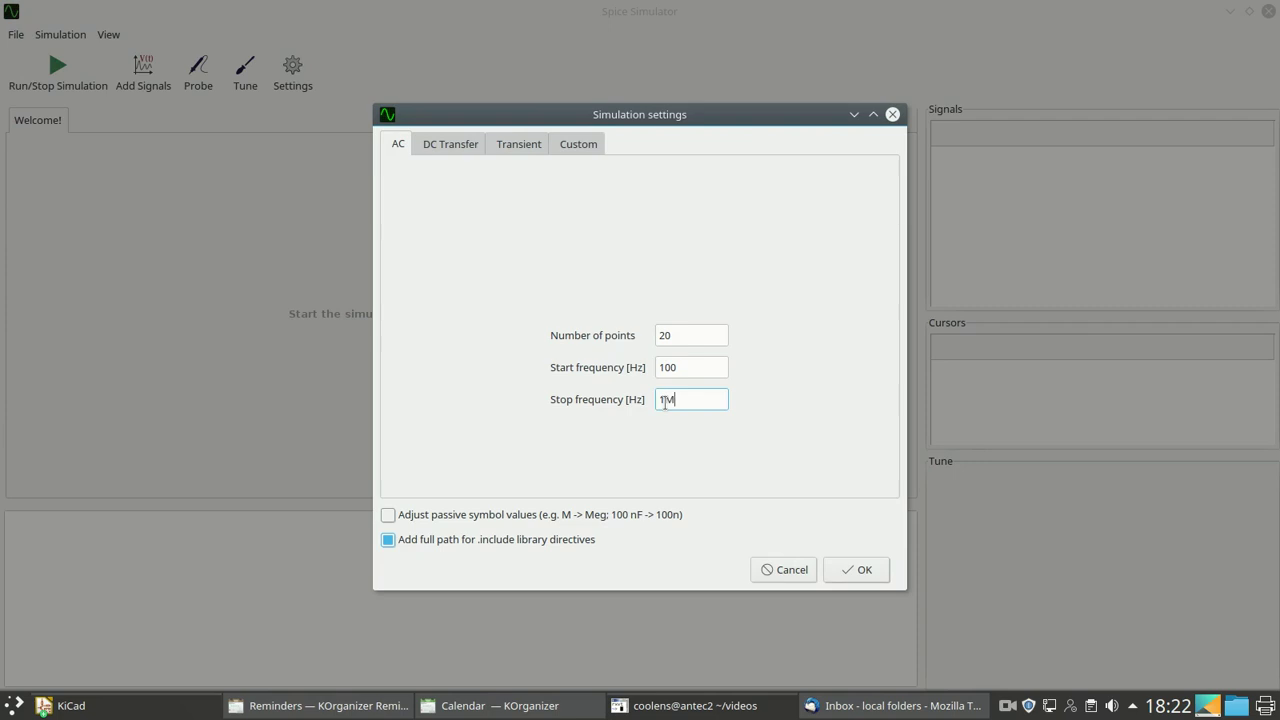
type("EG")
left_click(862, 570)
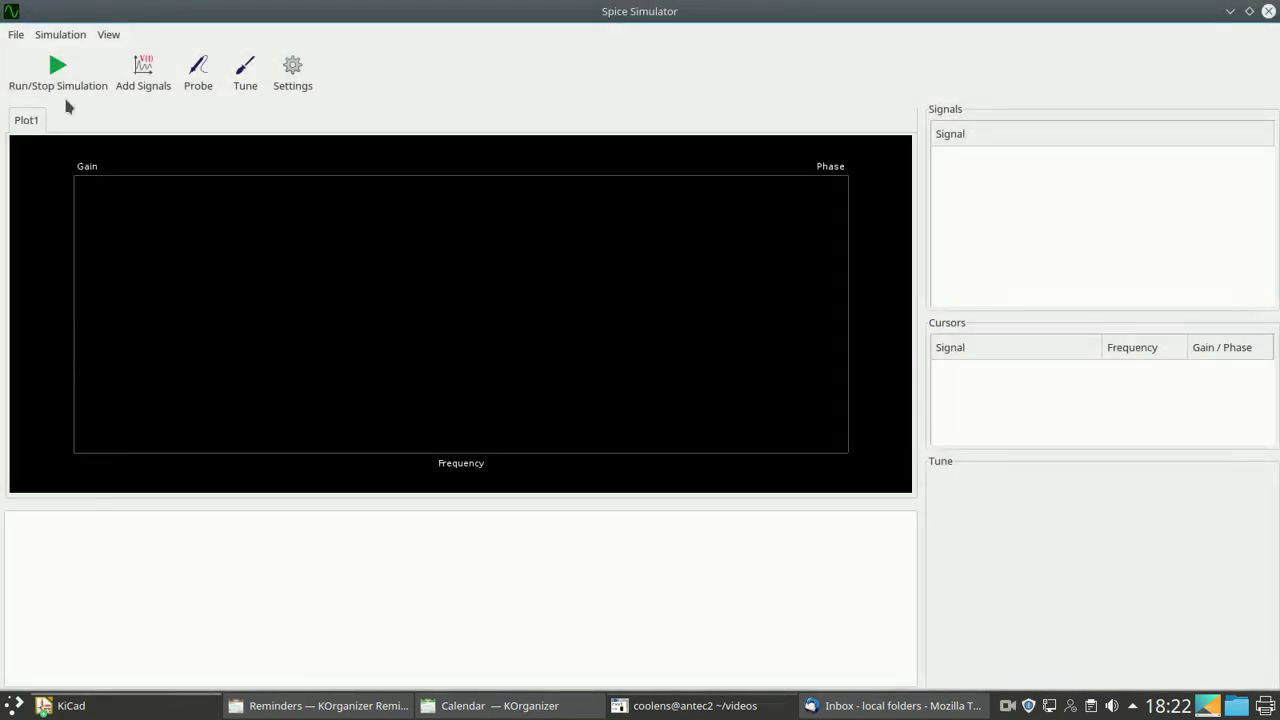
Step: Run the AC simulation, start probing, and switch back to the schematic window
left_click(57, 72)
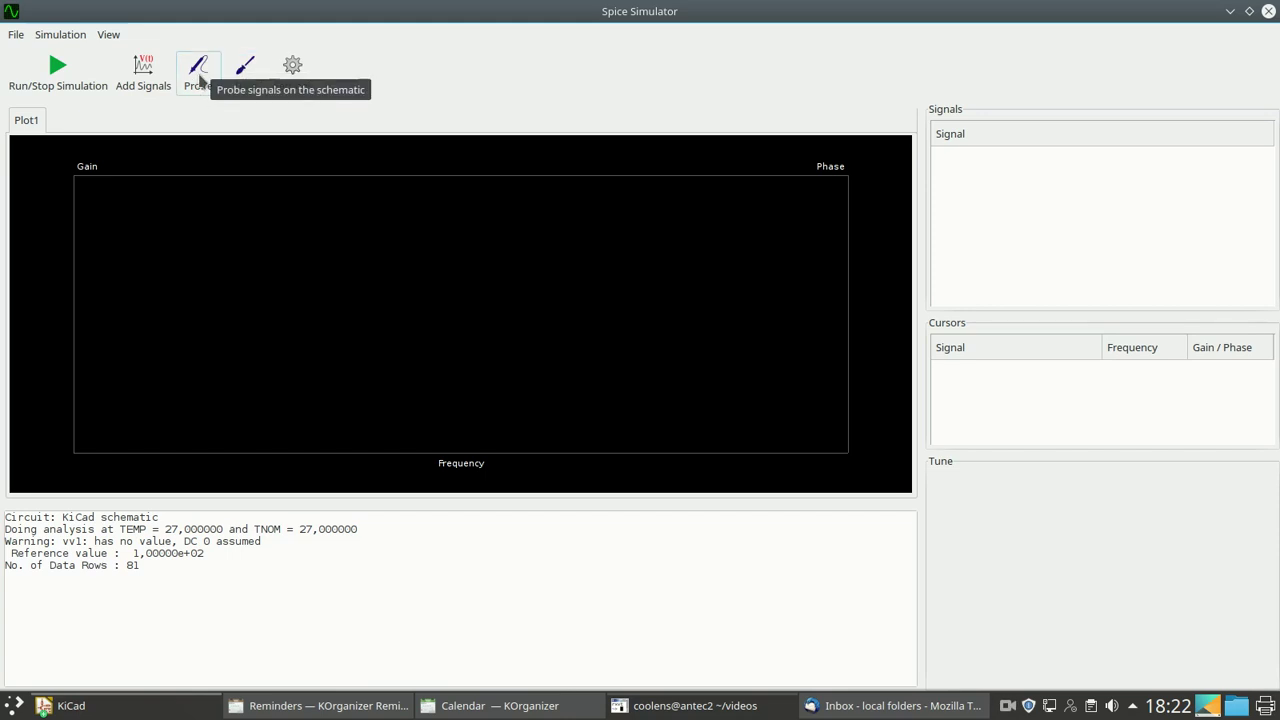
left_click(197, 72)
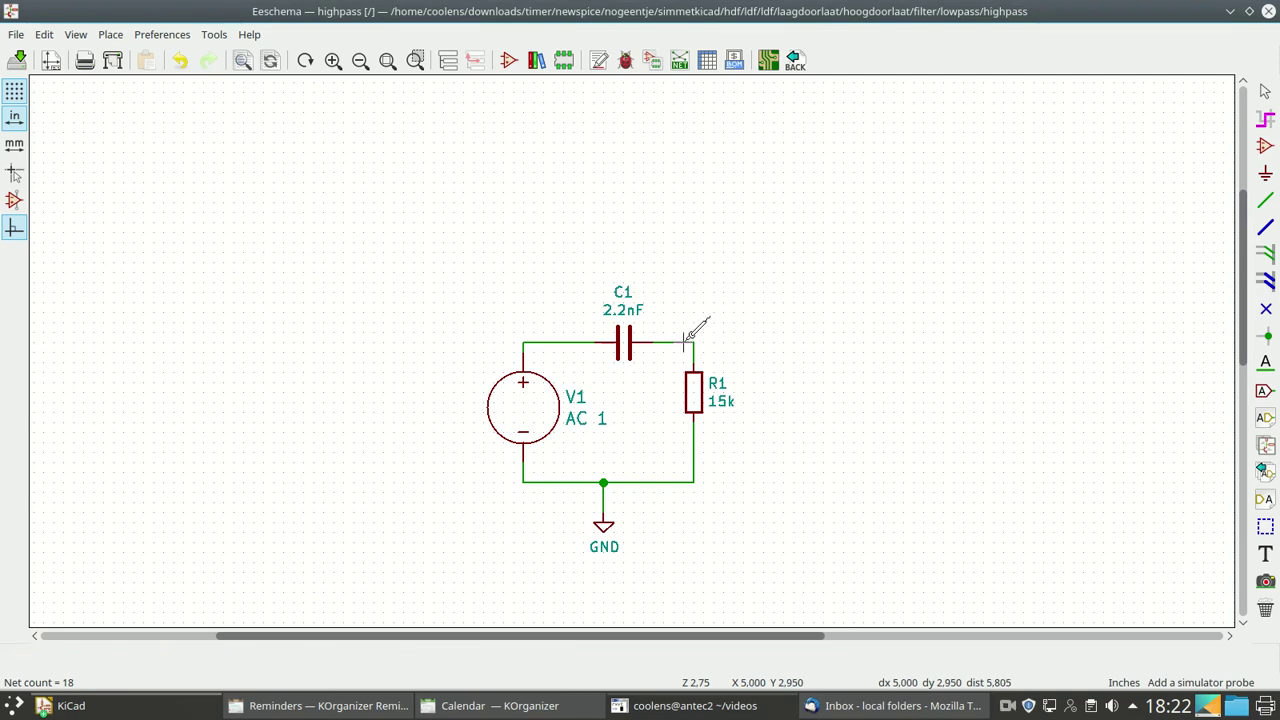
left_click(120, 706)
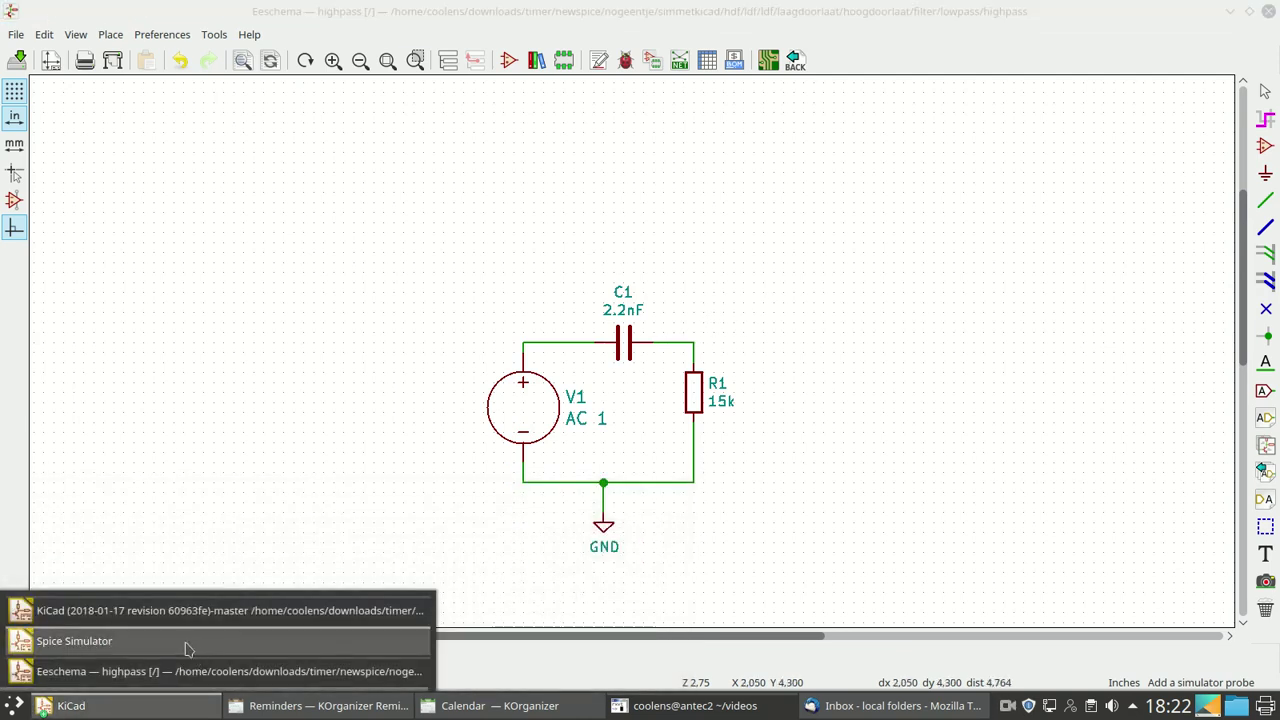
Step: Bring the Spice Simulator forward to view the C1–R1 node gain and phase curves
left_click(190, 641)
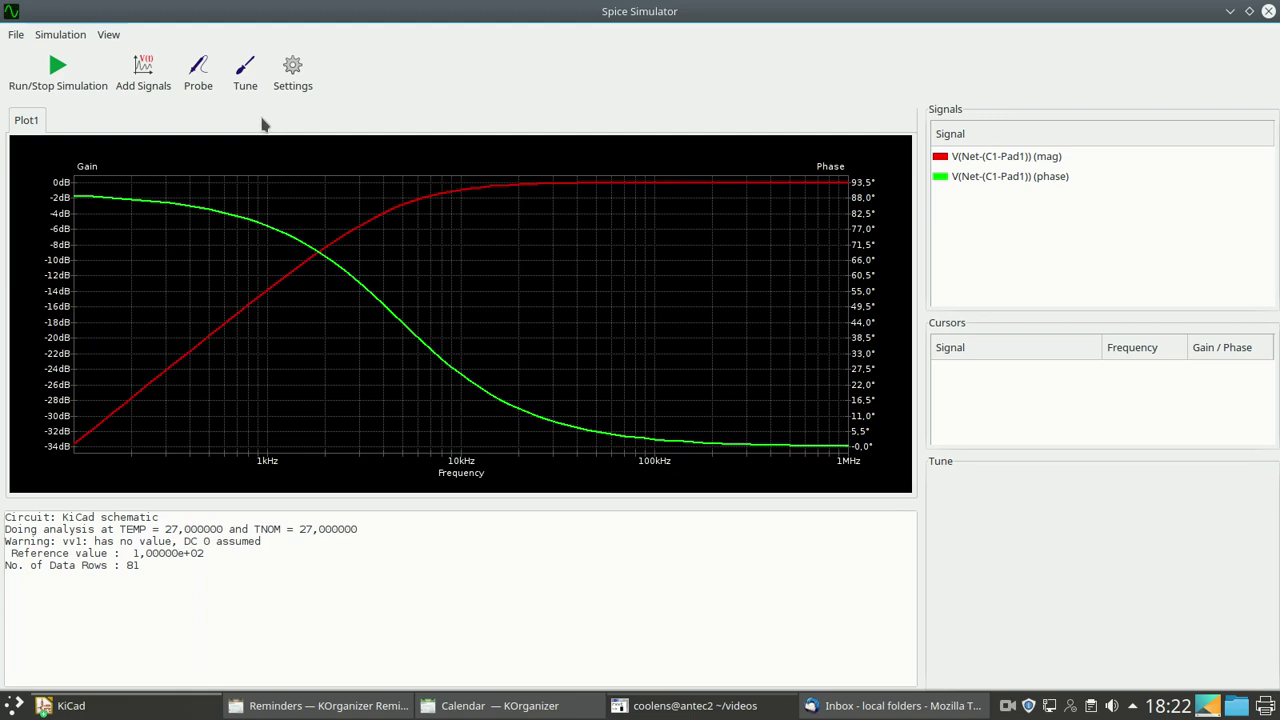
Step: Make R1 tunable, raise it to 27.75k, then lower it to 12.675k
left_click(245, 72)
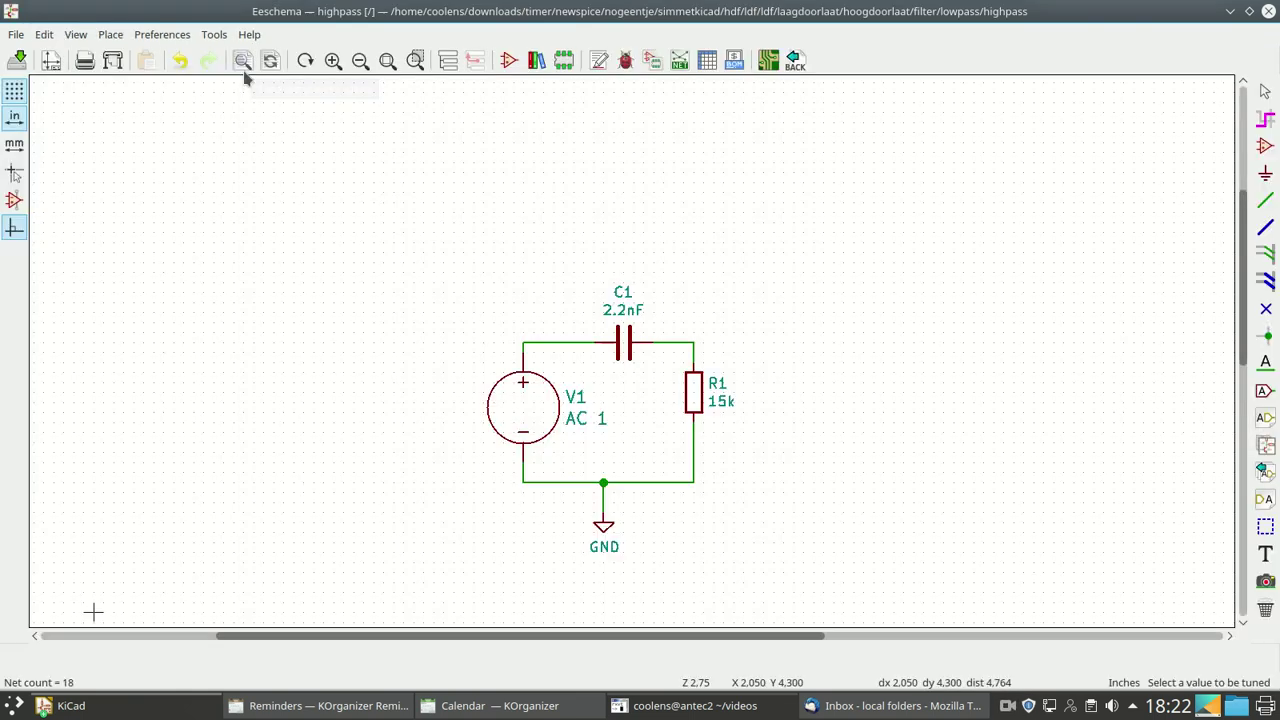
left_click(694, 390)
mouse_move(62, 706)
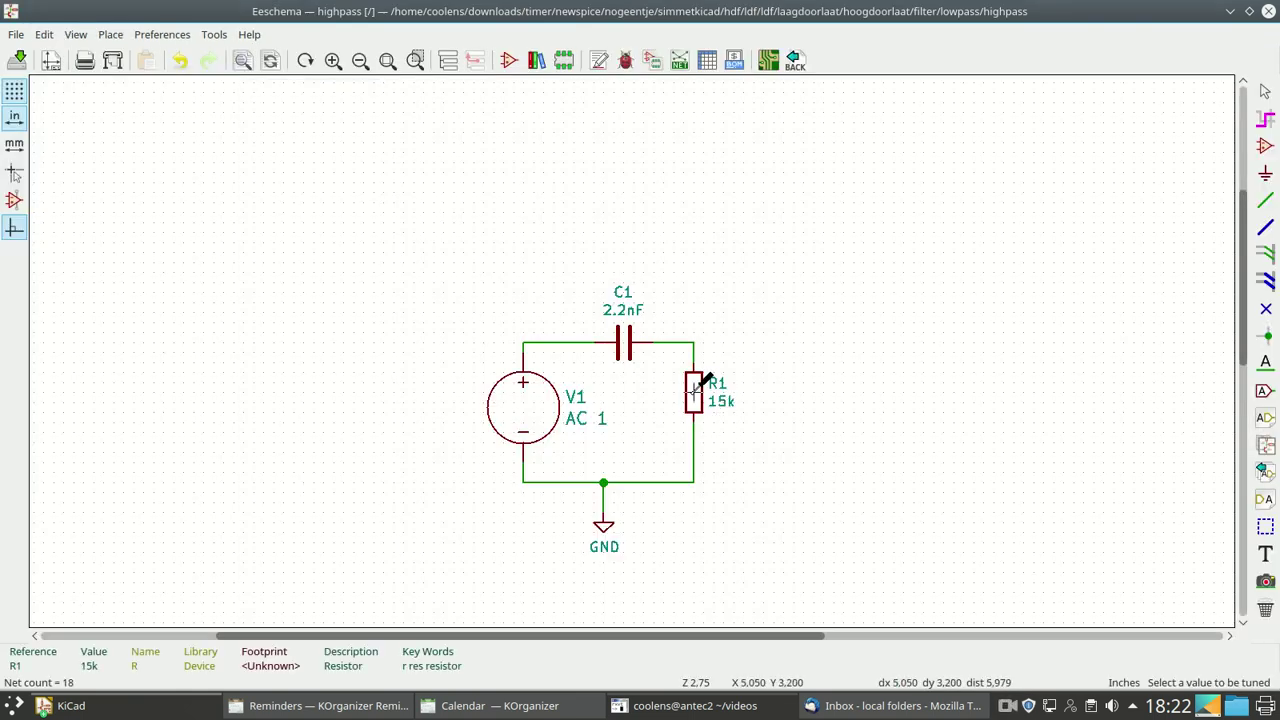
left_click(163, 711)
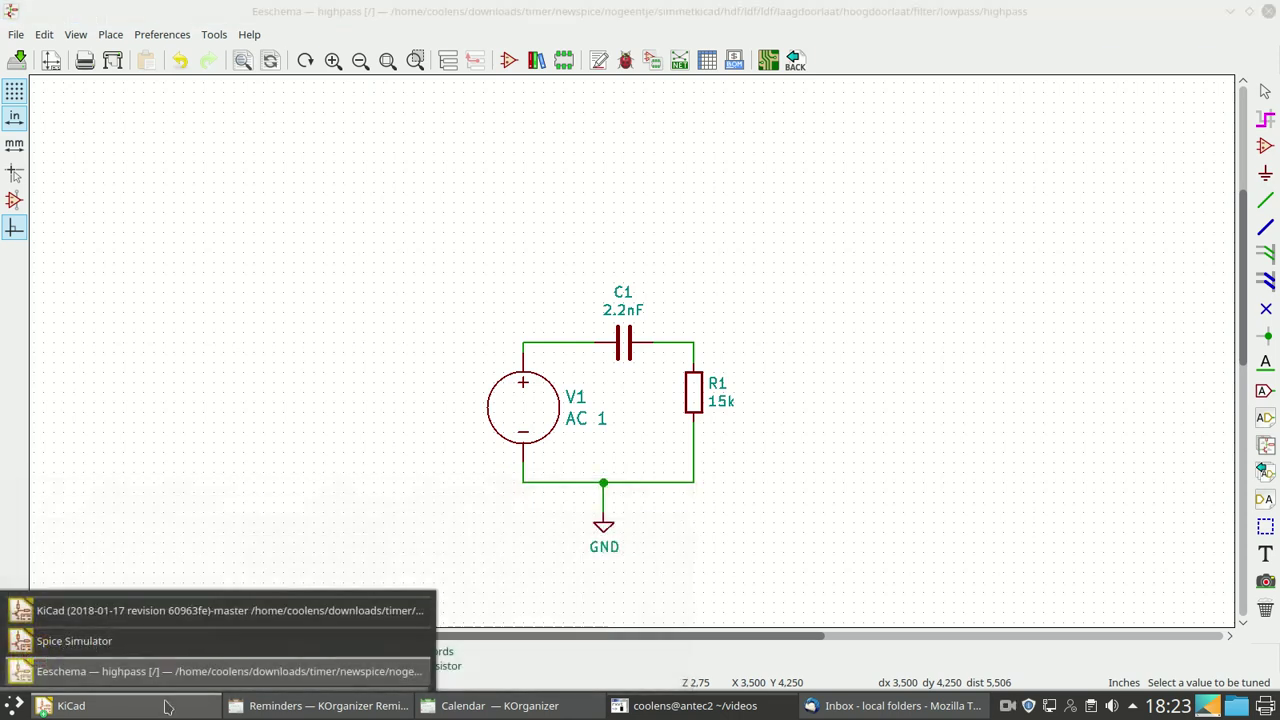
left_click(165, 641)
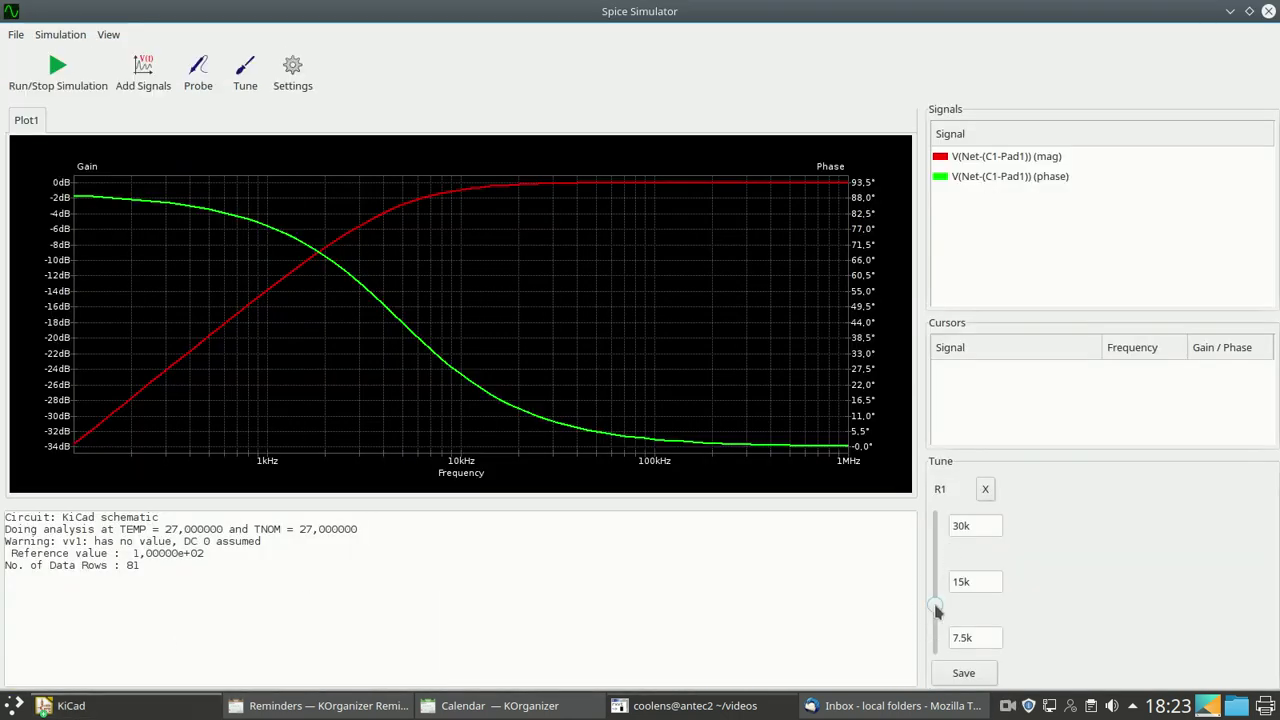
left_click_drag(936, 610, 940, 537)
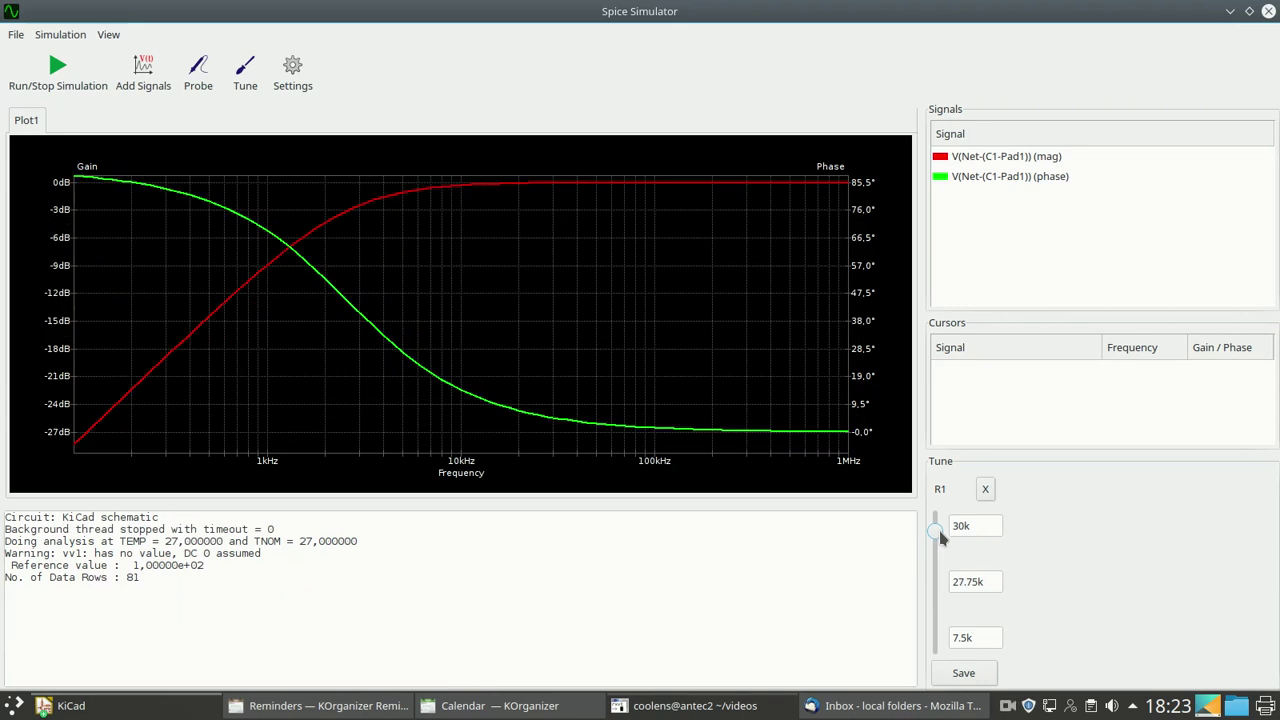
left_click_drag(940, 538, 934, 622)
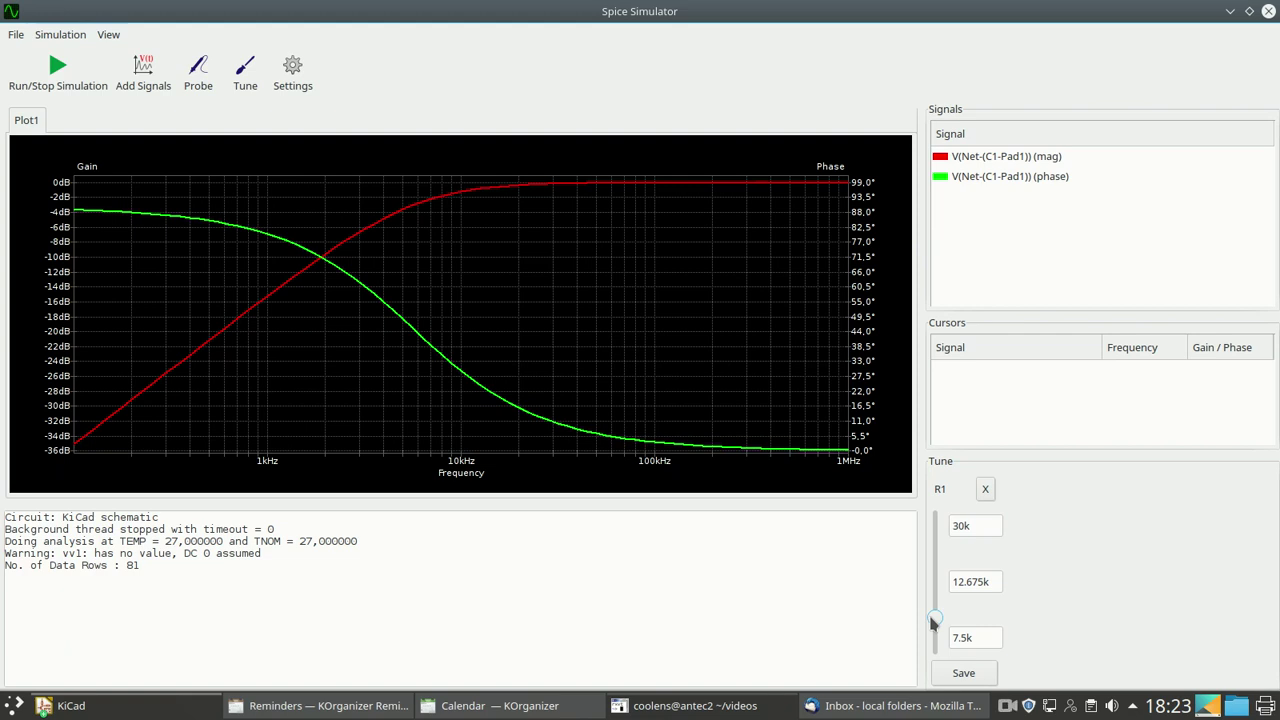
Step: Export the Bode plot as the image highpass.png
left_click(16, 36)
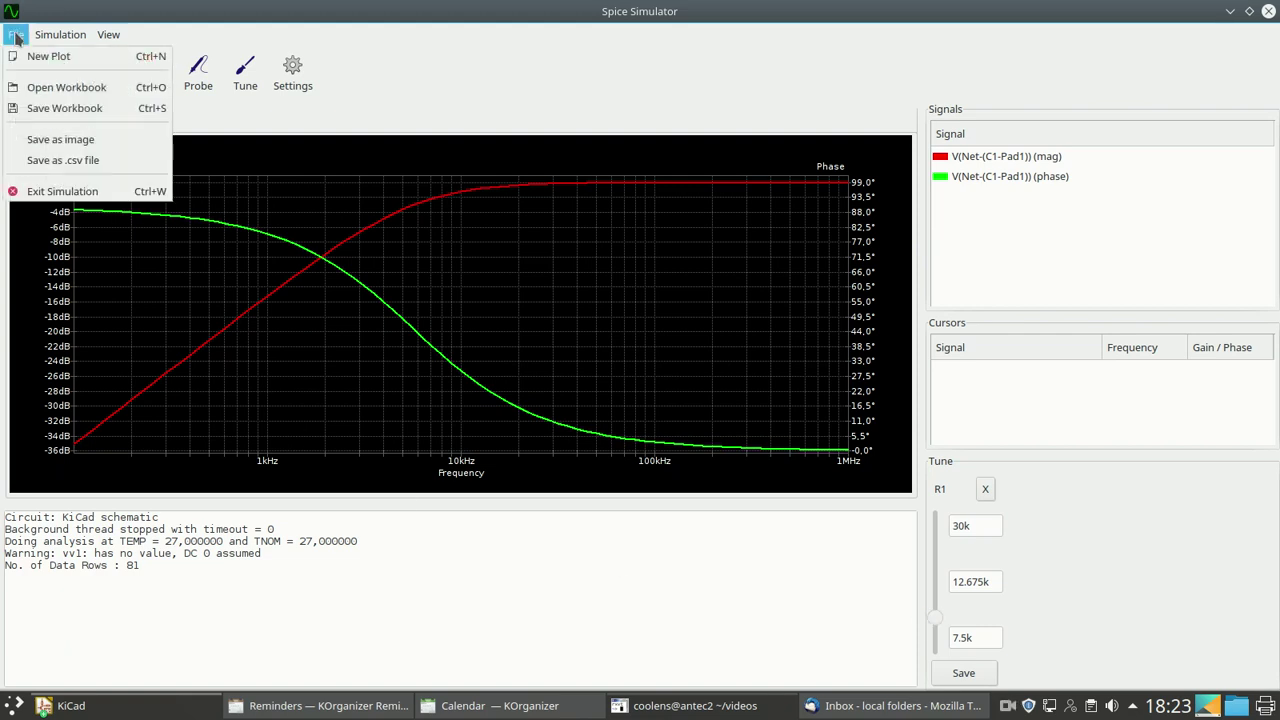
left_click(52, 139)
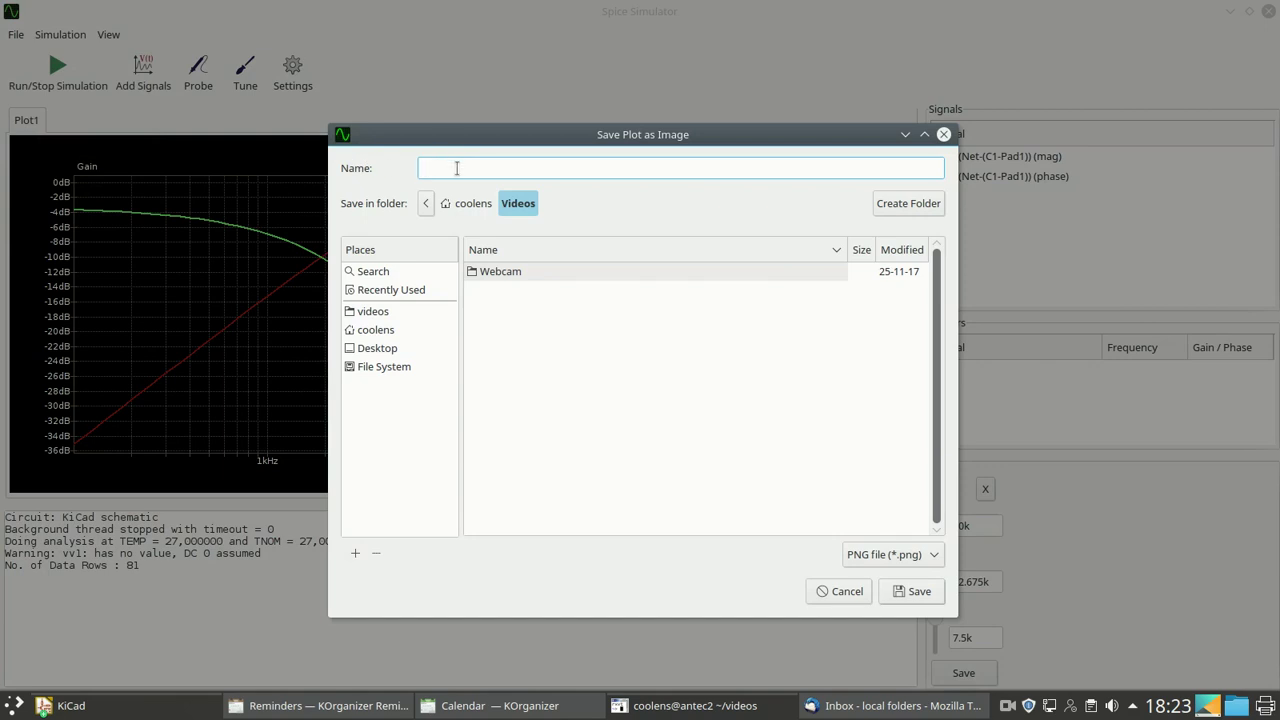
type("highpass")
type("g")
key("Return")
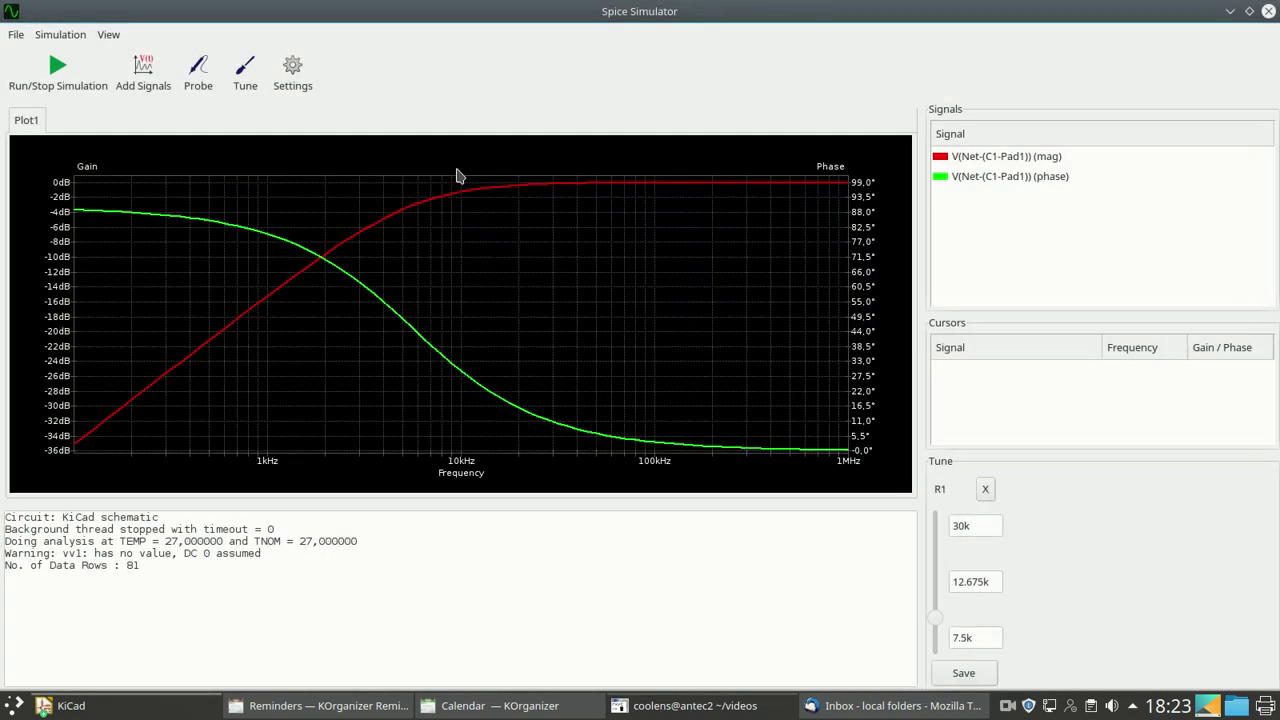
Step: Save the plot data as highpass.csv
left_click(15, 35)
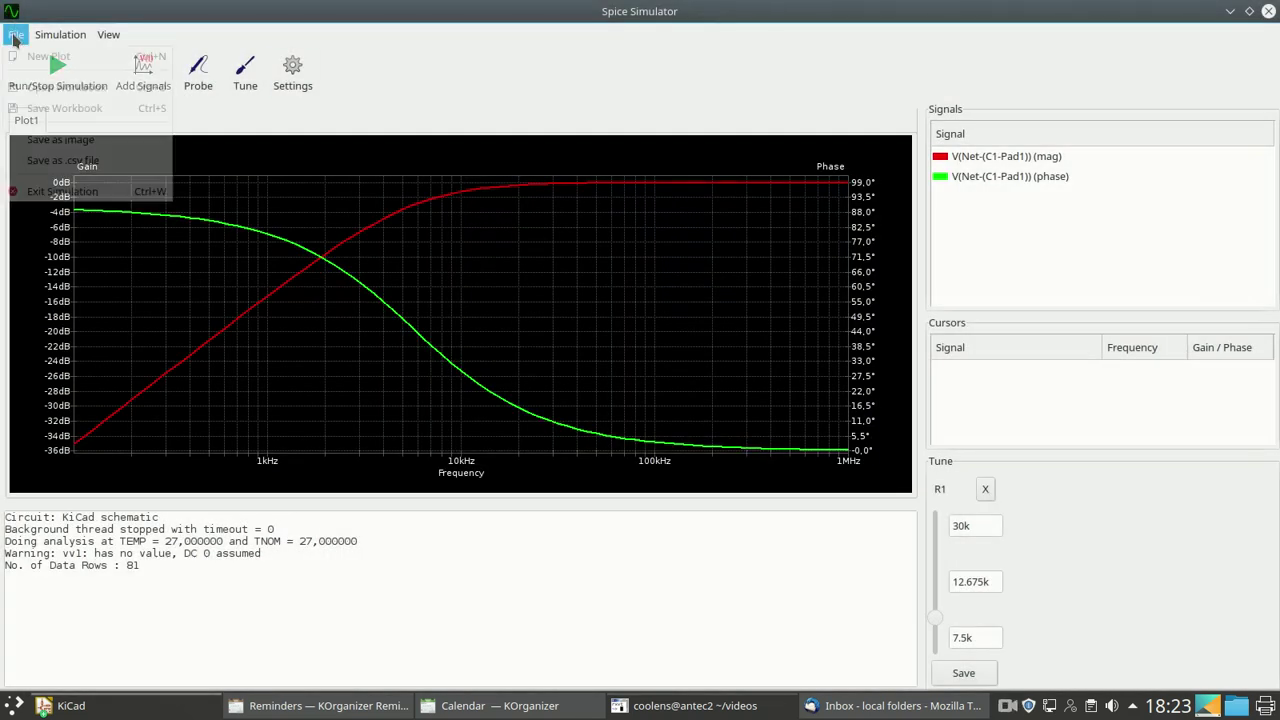
left_click(60, 162)
type("high")
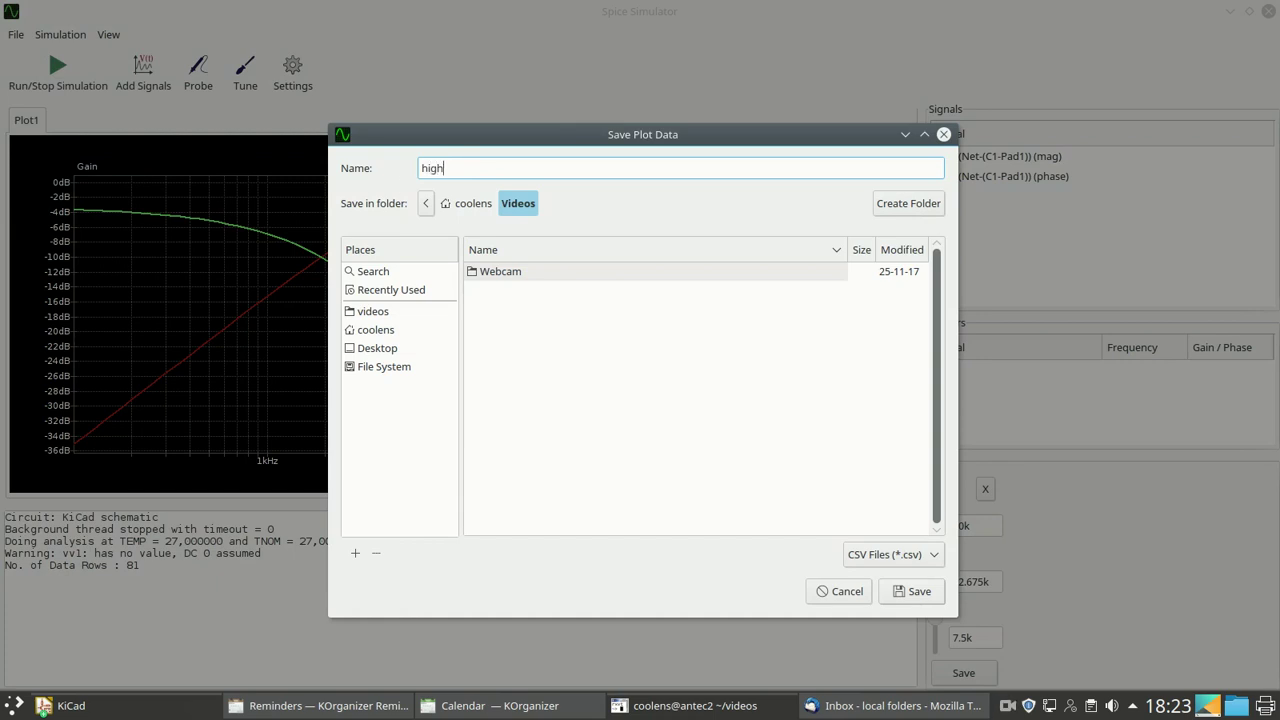
type("pass")
type("sv")
key("Return")
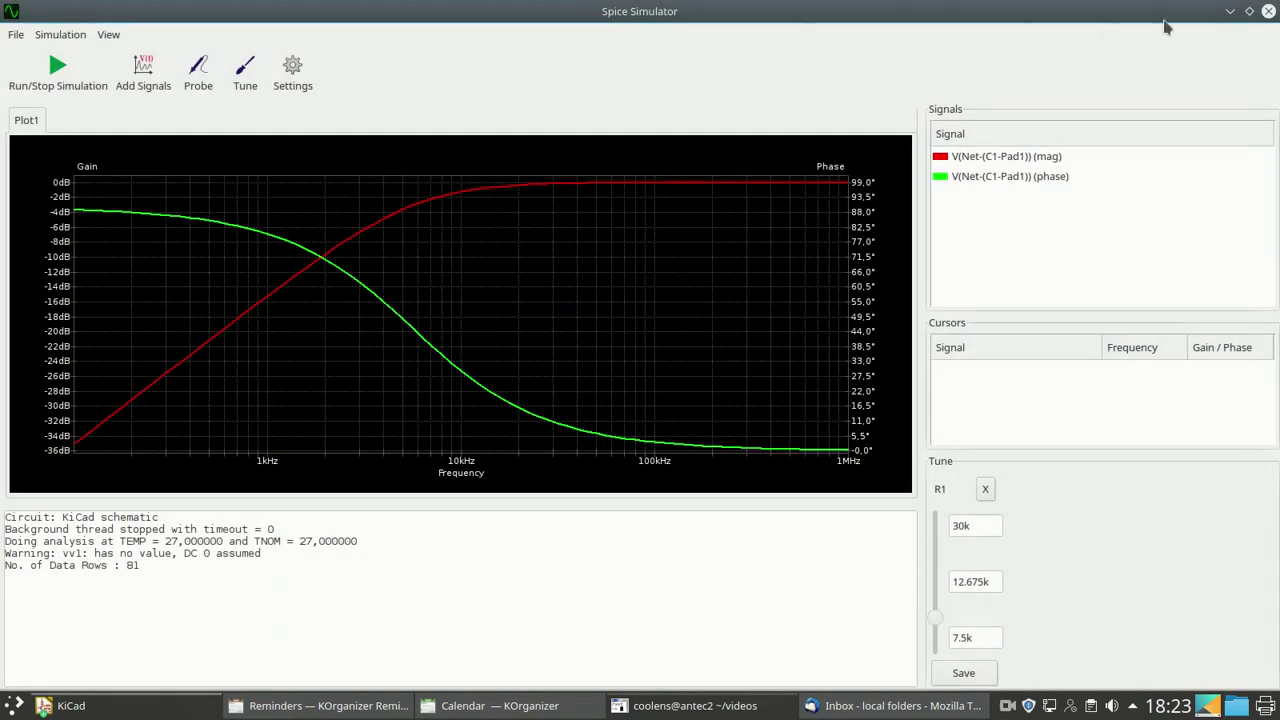